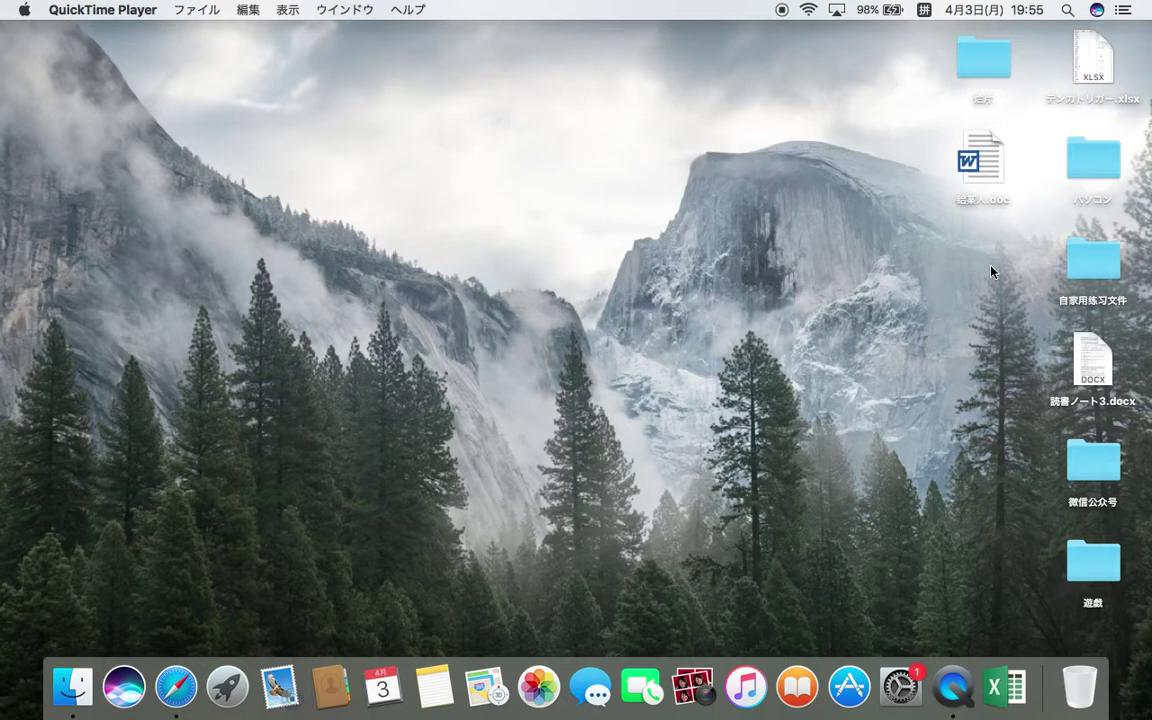
Open 試験用 (日本語0227).xlsm from the 自家用练习文件 > 01_試験用 folder
double_click(1106, 265)
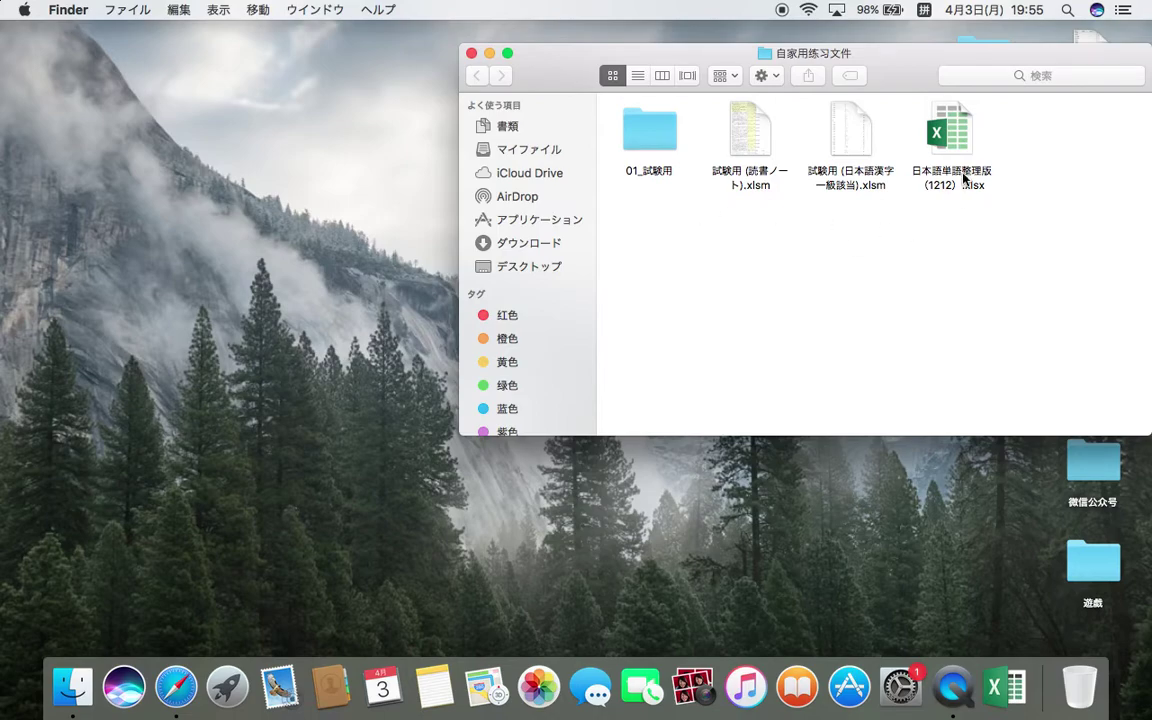
left_click(642, 146)
double_click(642, 146)
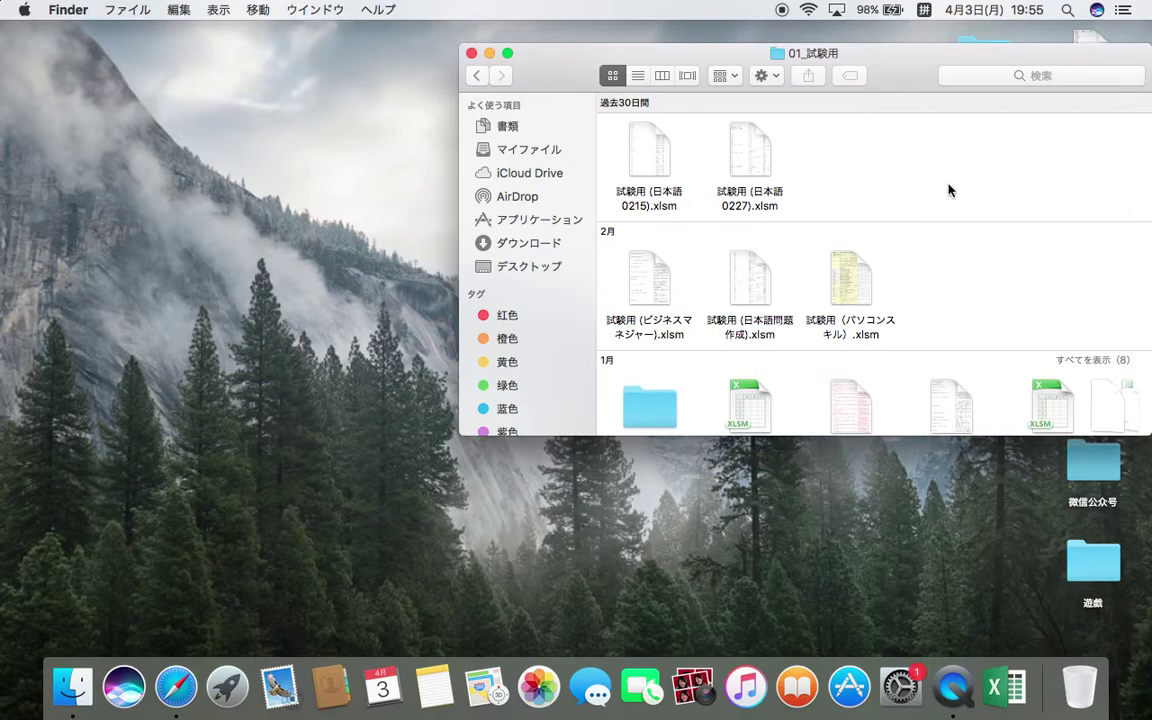
left_click(742, 170)
double_click(742, 170)
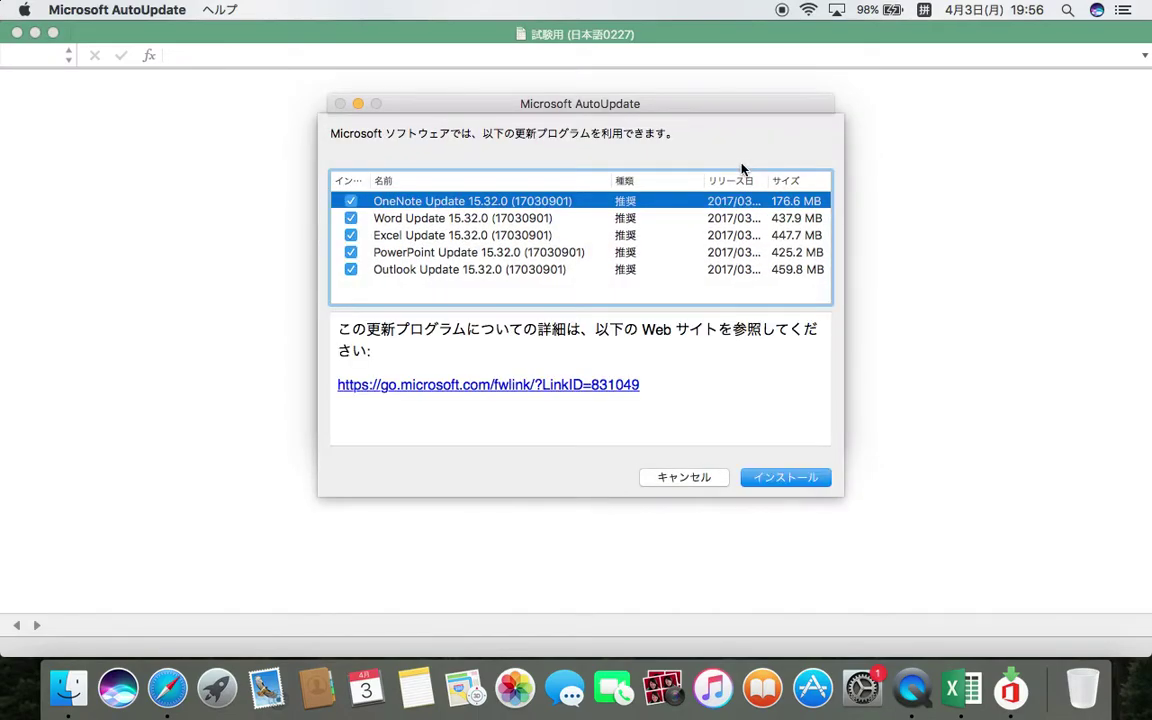
Install all five listed Office 15.32.0 updates in Microsoft AutoUpdate
left_click(778, 478)
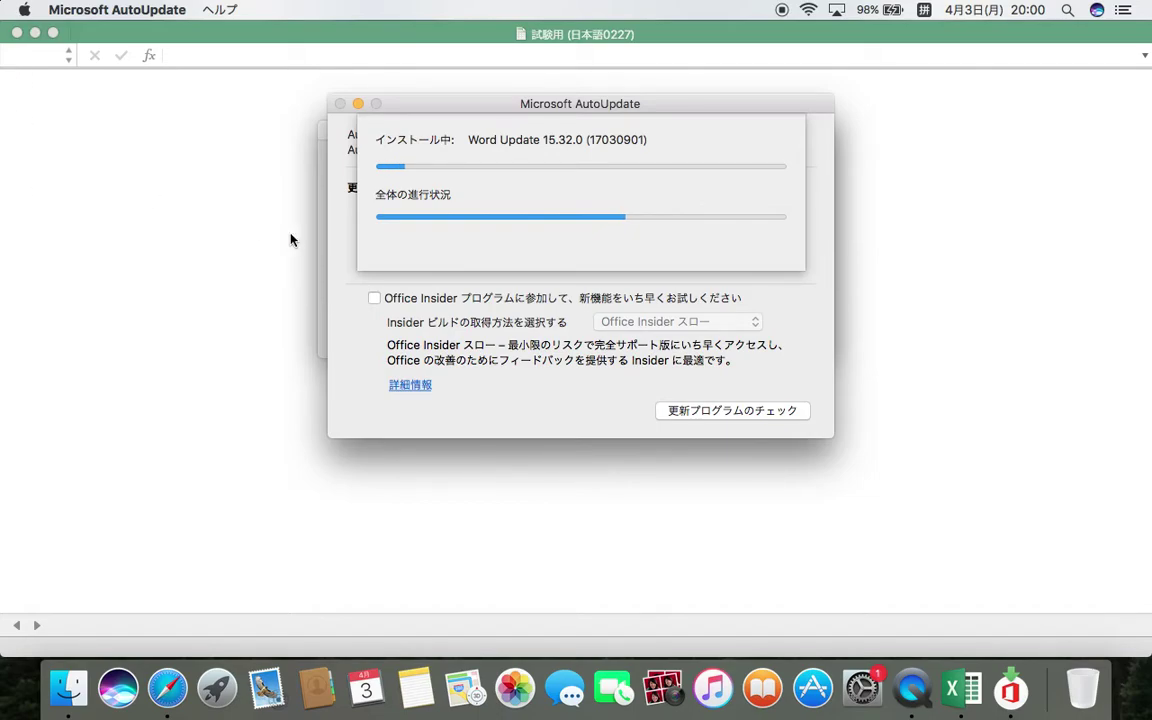
Bring Excel back to the front while the updates keep installing
left_click(962, 688)
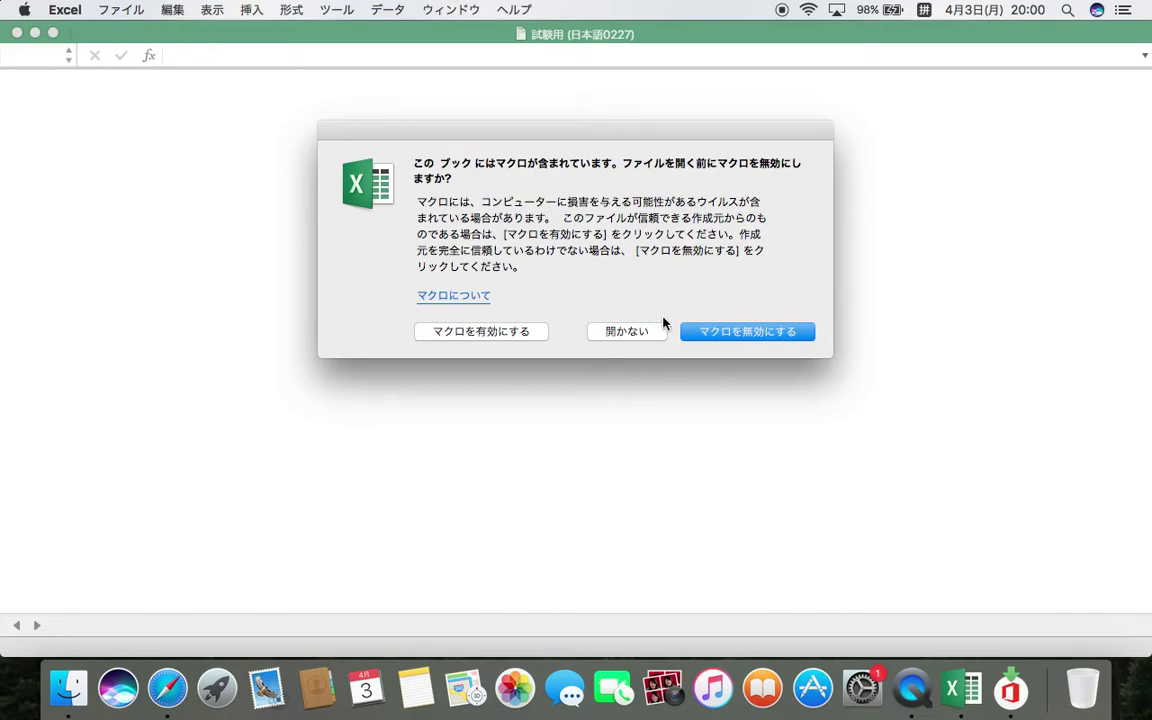
Enable the workbook's macros and choose not to update its external links
left_click(507, 335)
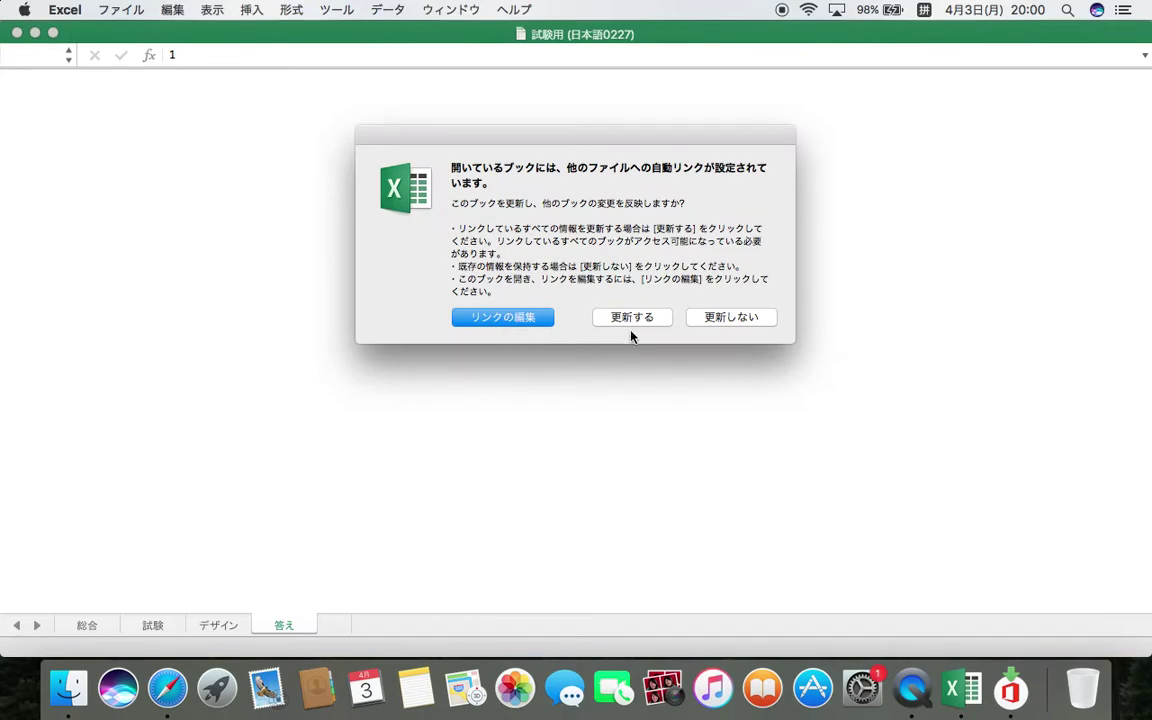
left_click(741, 324)
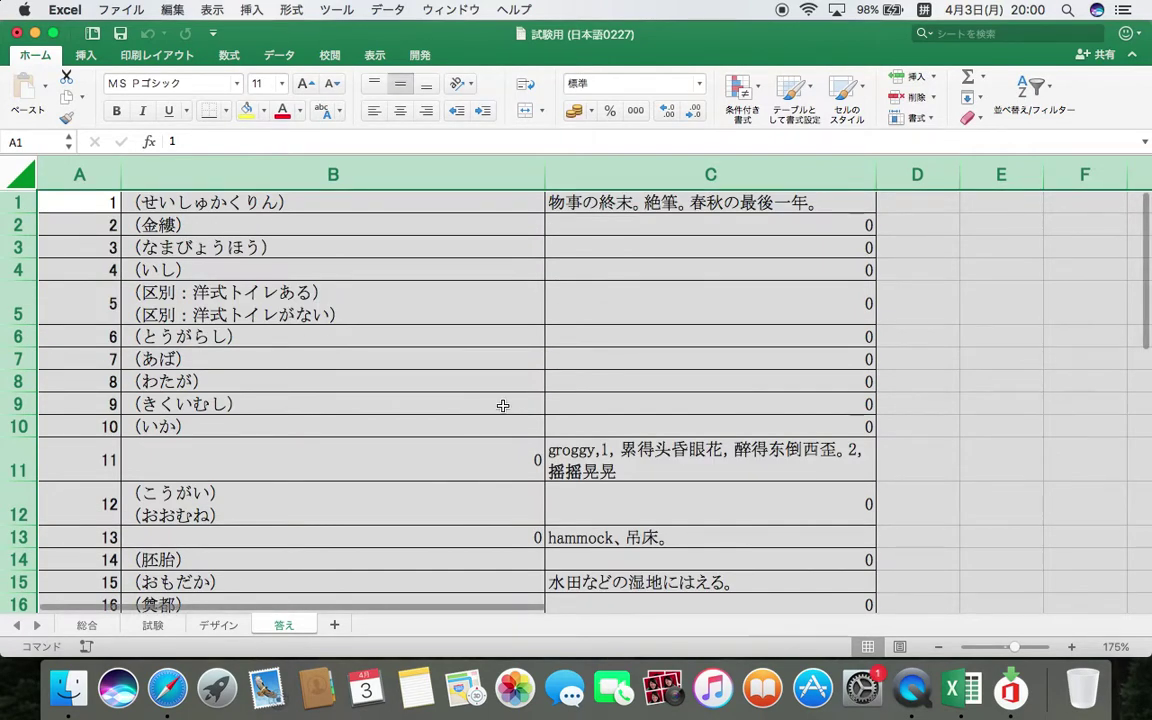
Inspect the VLOOKUP formula in cell B9 of the 答え sheet
left_click(268, 625)
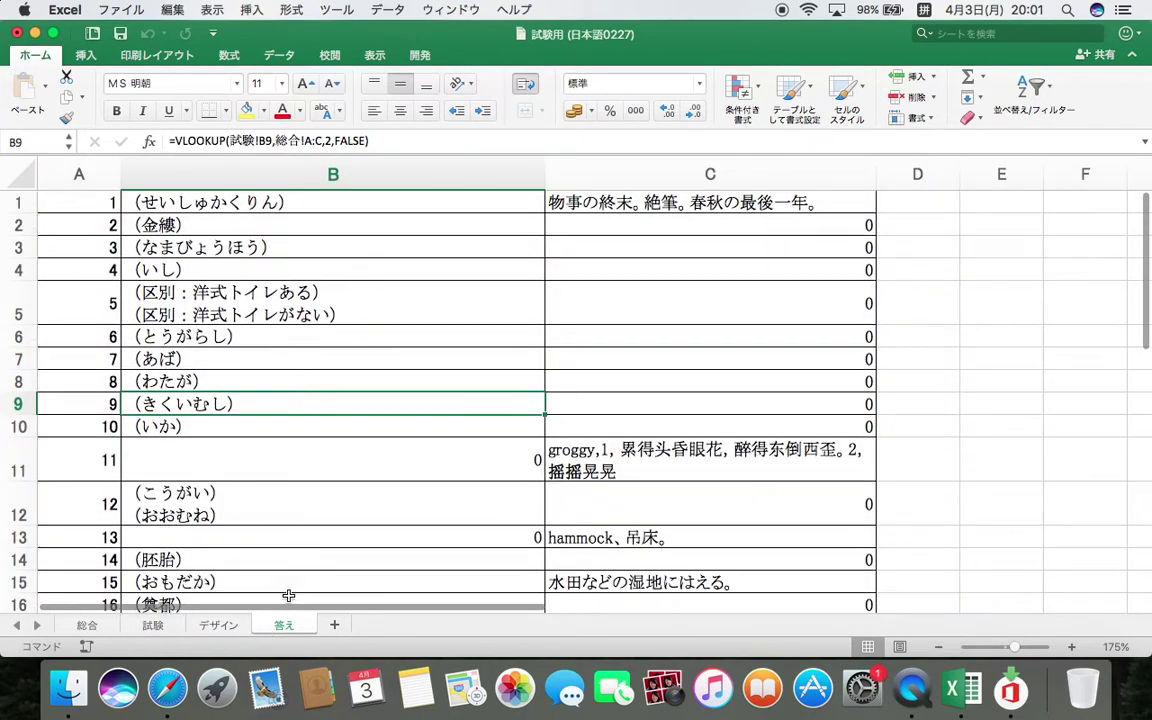
scroll(433, 348, "down", 10)
scroll(433, 348, "up", 10)
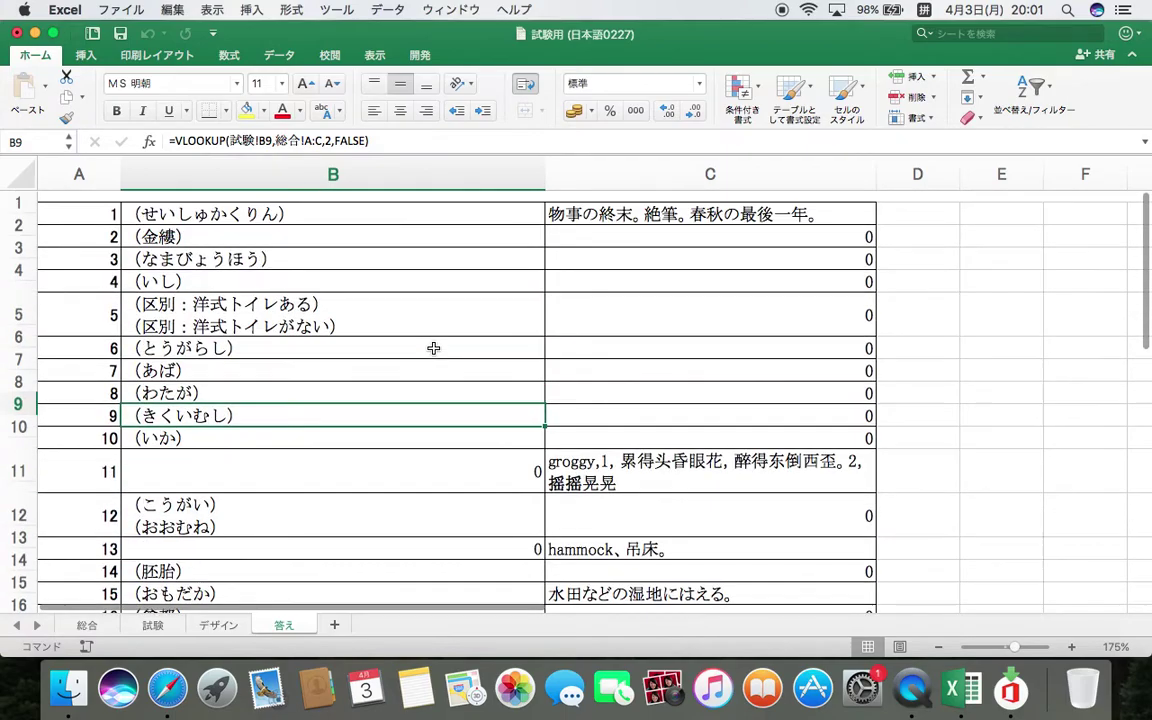
Look over the デザイン sheet, then press F9 so item 1 becomes 白痴
left_click(222, 626)
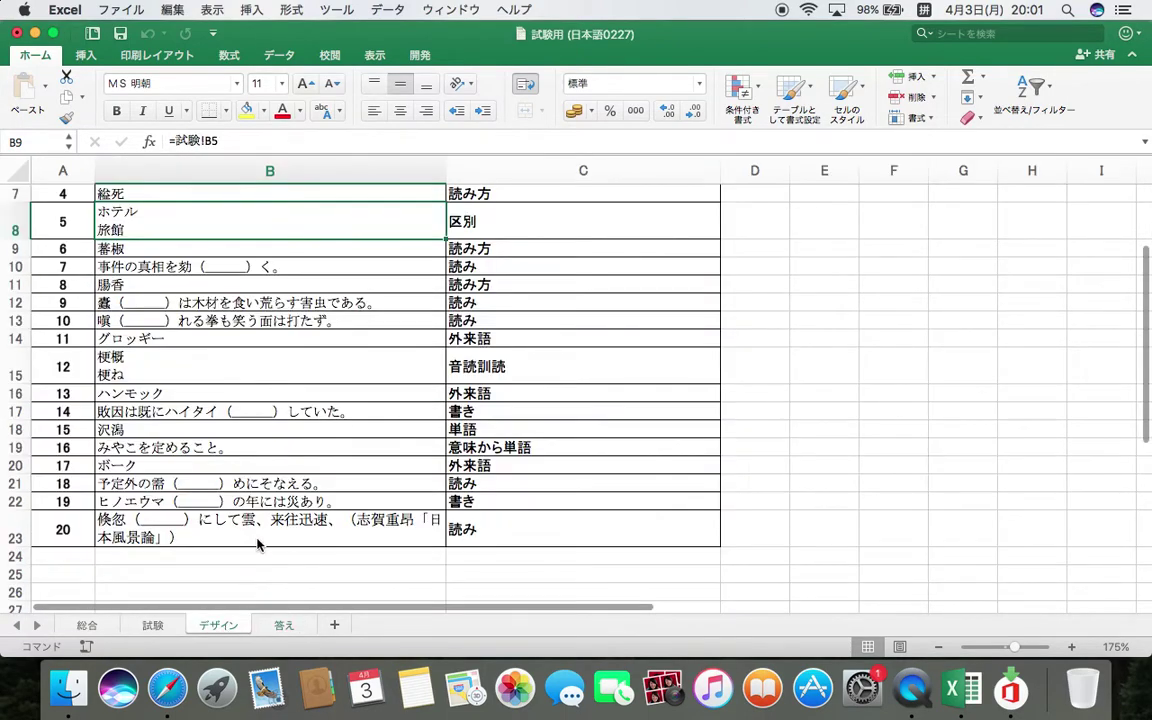
scroll(328, 380, "down", 2)
scroll(328, 380, "down", 5)
scroll(328, 384, "up", 5)
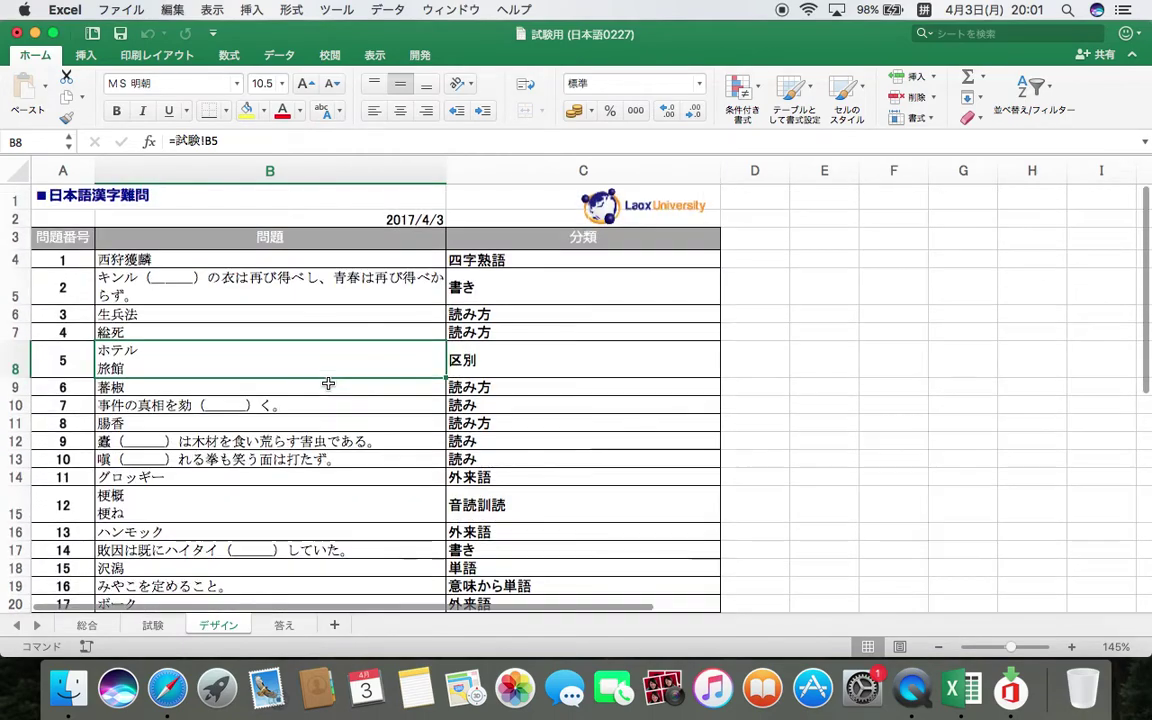
scroll(470, 350, "down", 5)
scroll(474, 346, "up", 3)
scroll(474, 346, "down", 1)
scroll(474, 346, "up", 1)
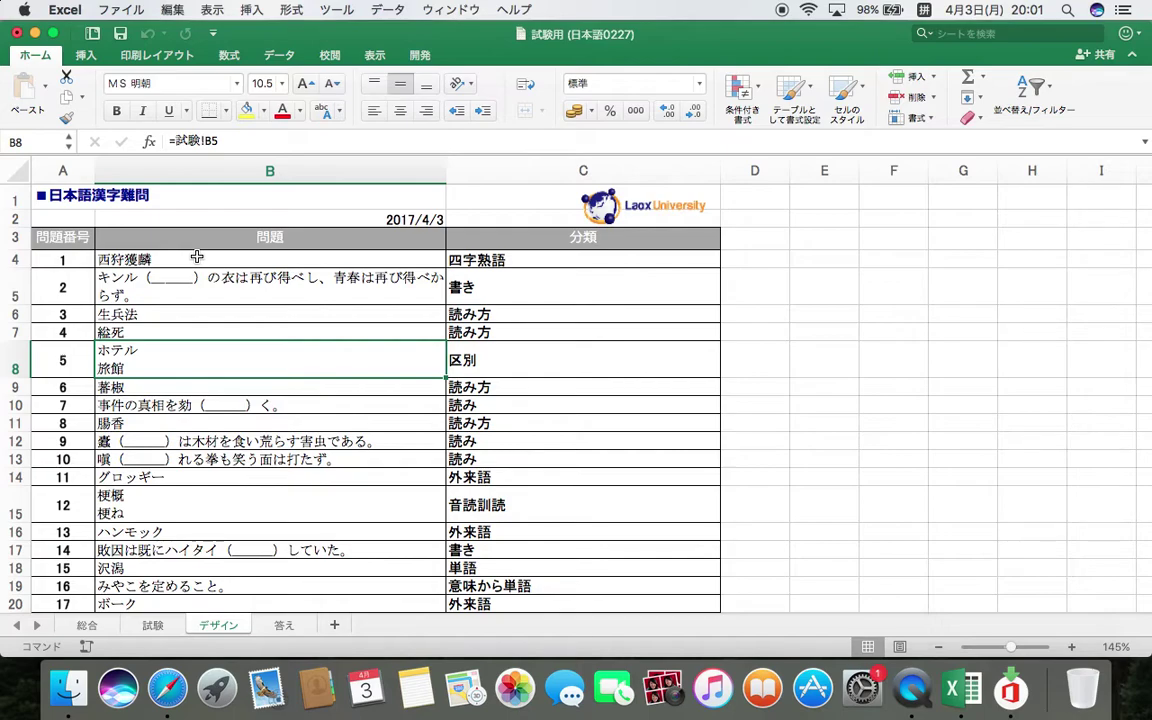
scroll(253, 311, "down", 1)
scroll(253, 305, "up", 1)
scroll(574, 300, "down", 5)
scroll(574, 300, "up", 3)
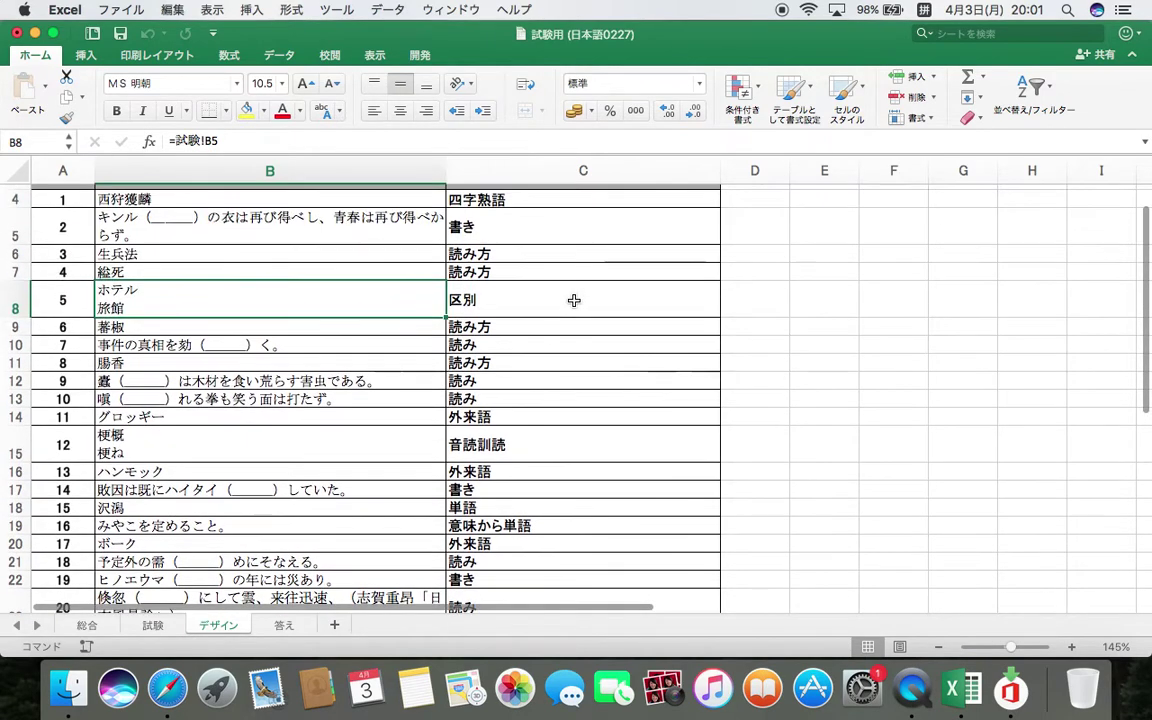
scroll(574, 300, "down", 3)
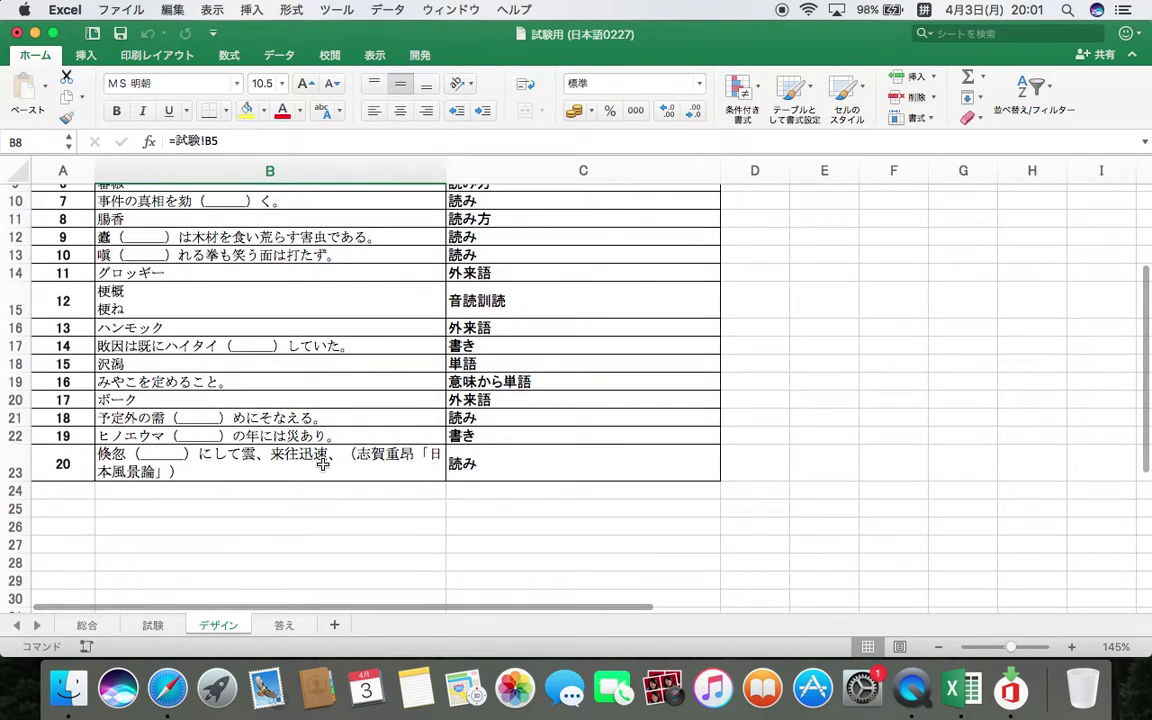
scroll(237, 440, "up", 5)
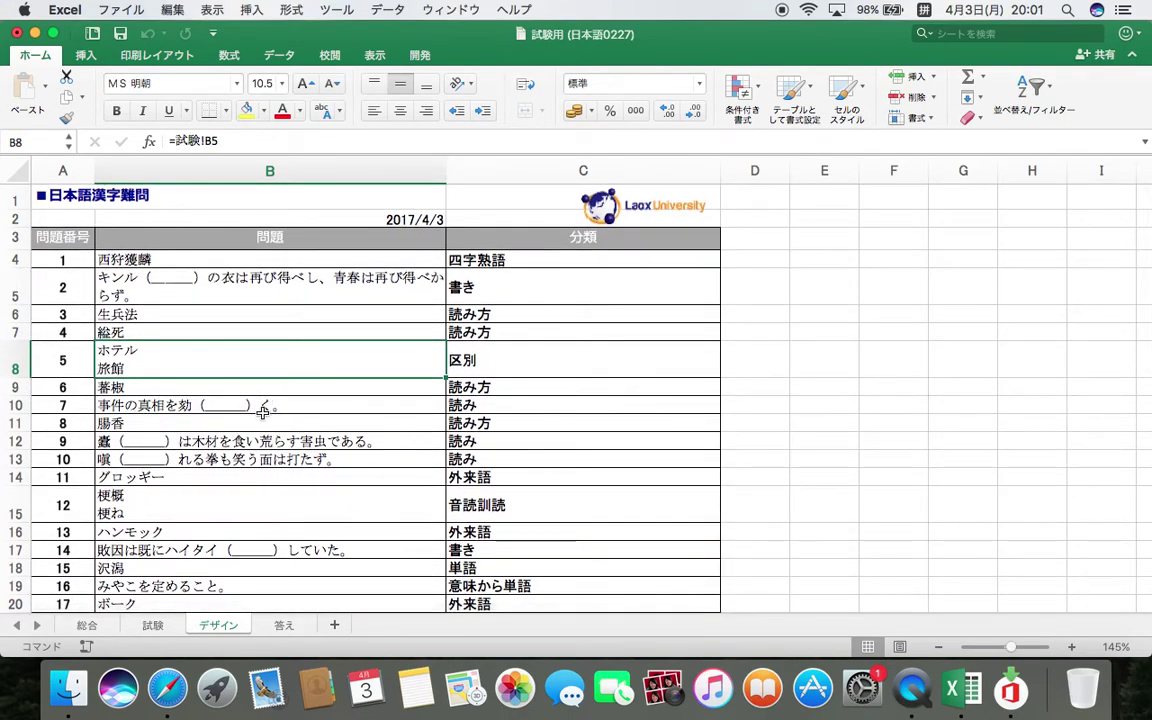
scroll(264, 408, "down", 3)
scroll(264, 410, "down", 5)
scroll(263, 412, "up", 3)
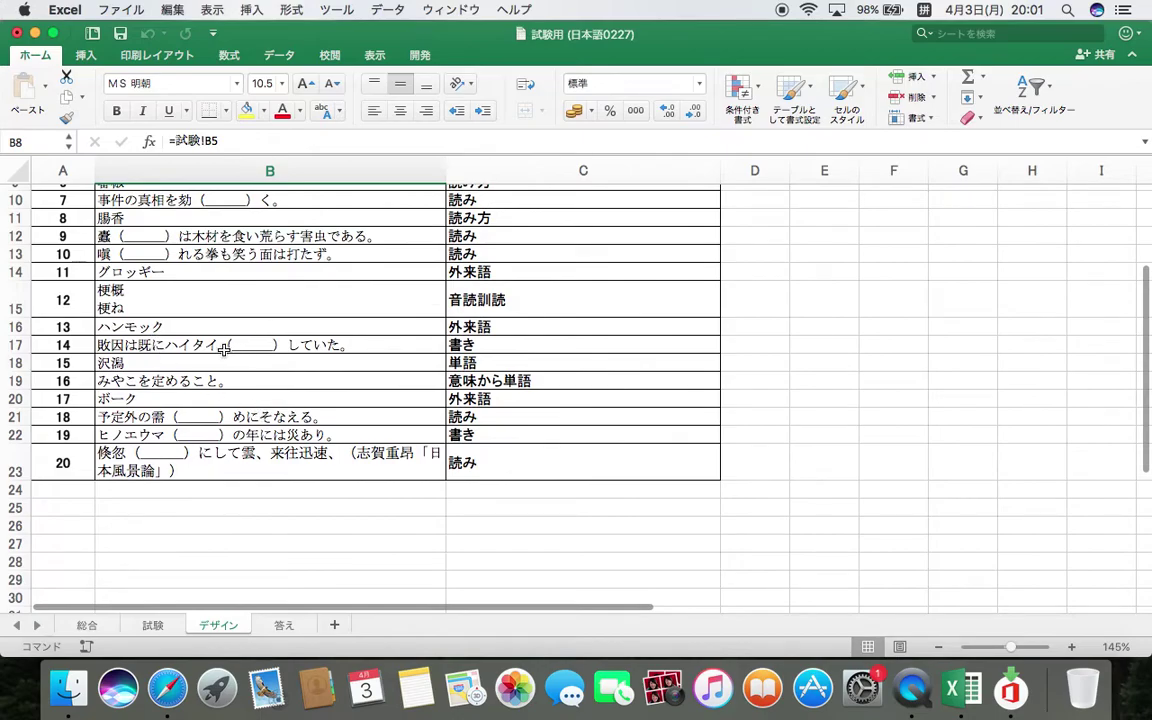
scroll(270, 412, "up", 2)
scroll(277, 412, "up", 5)
scroll(277, 412, "left", 1)
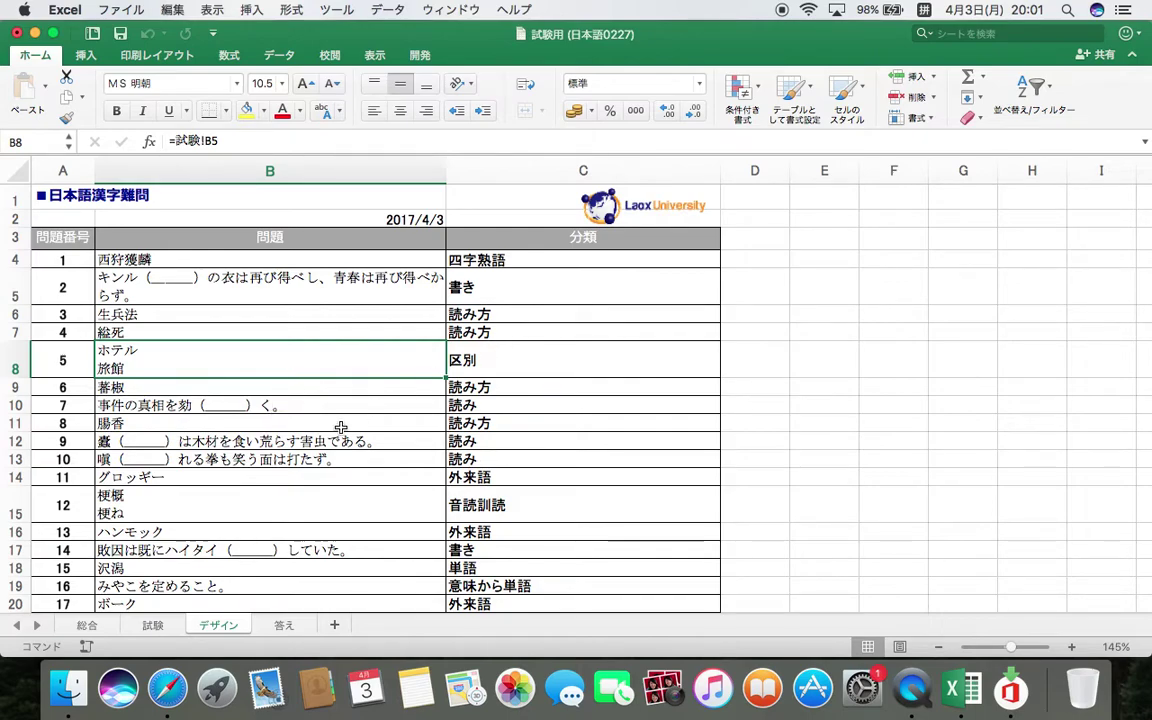
key("F9")
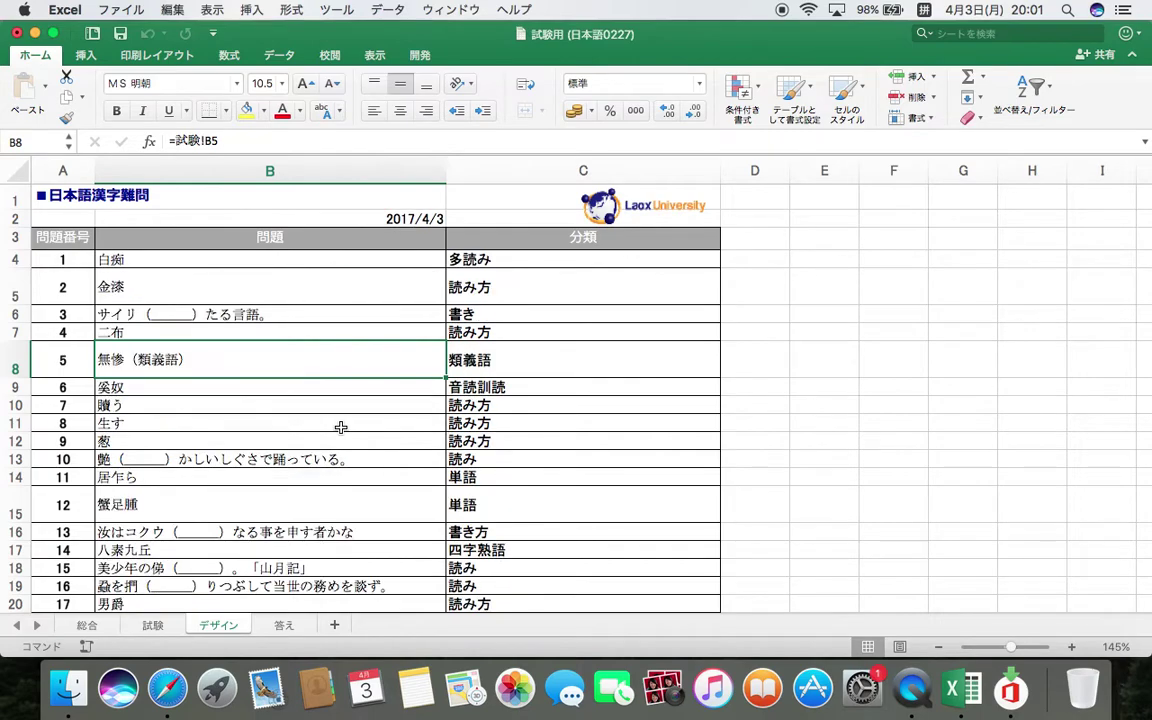
Recalculate for another question set starting with 率先（___）
key("F9")
scroll(358, 356, "down", 1)
scroll(358, 356, "up", 1)
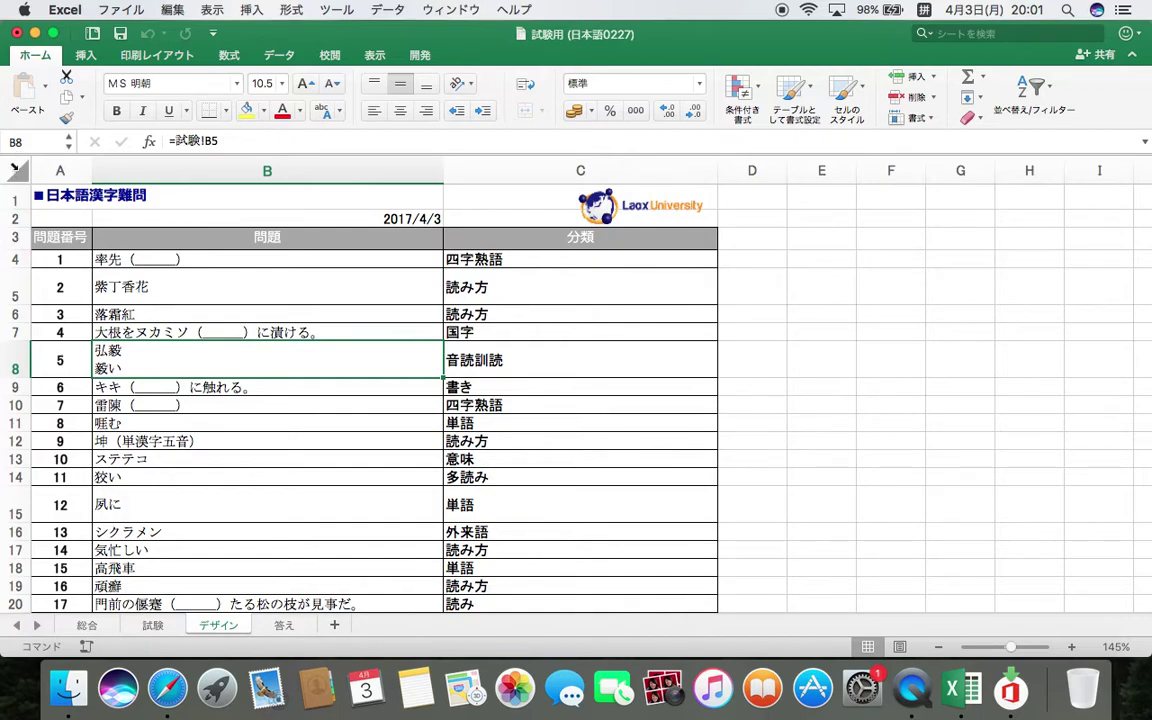
Set every row of the デザイン sheet to a uniform 17-pixel height
left_click(15, 170)
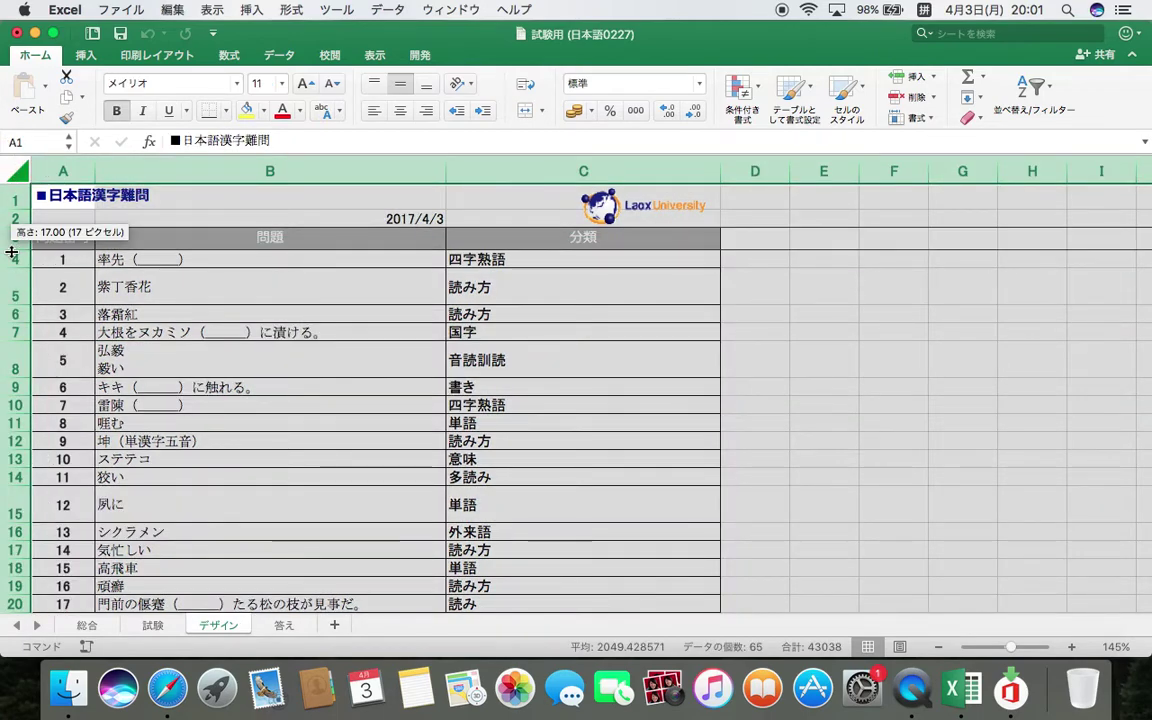
left_click_drag(12, 252, 12, 250)
left_click(350, 333)
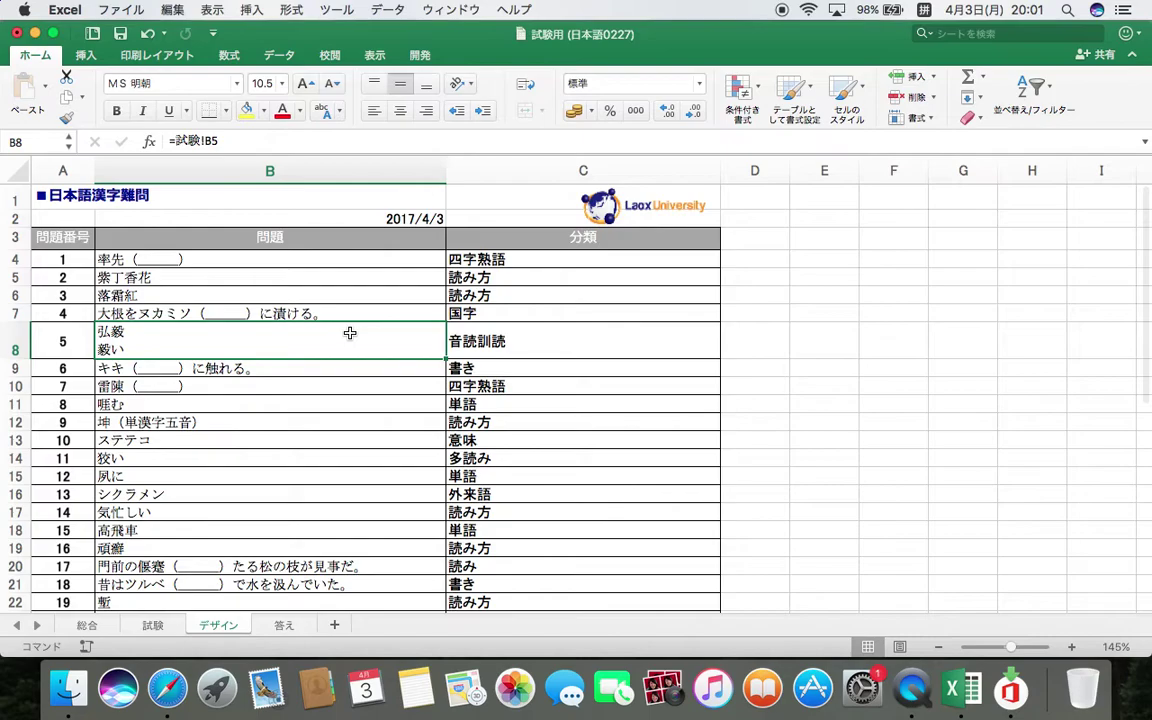
scroll(320, 300, "right", 1)
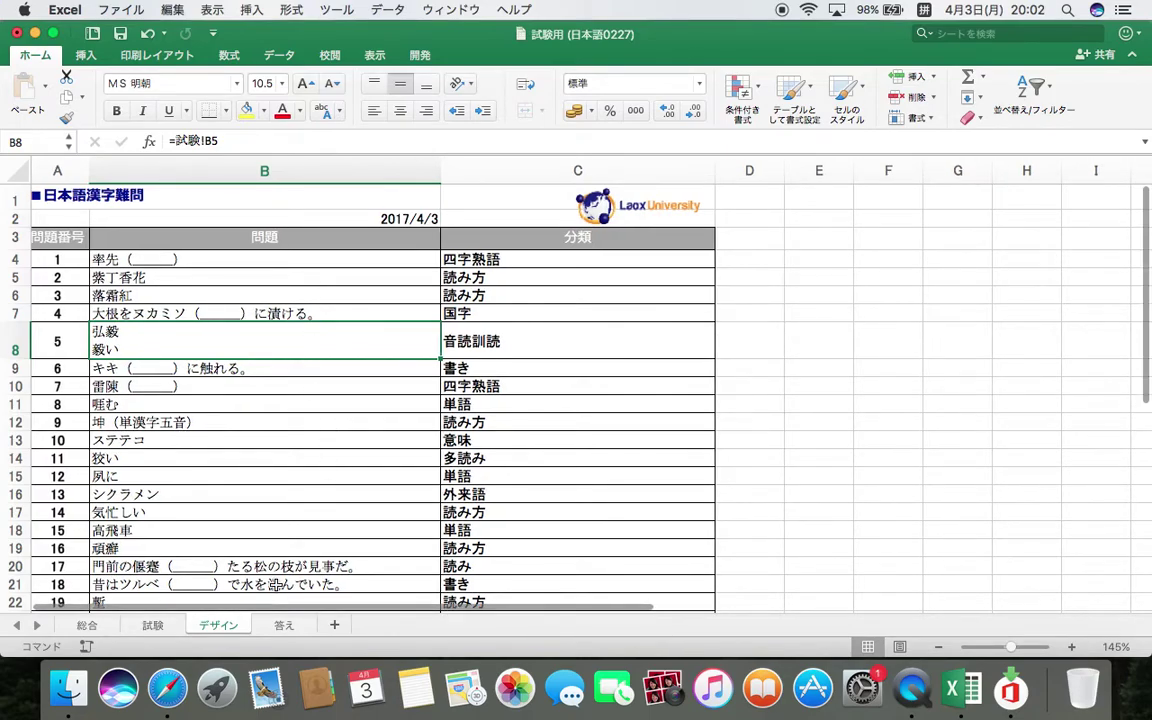
scroll(274, 585, "down", 3)
scroll(357, 333, "up", 1)
scroll(413, 467, "up", 3)
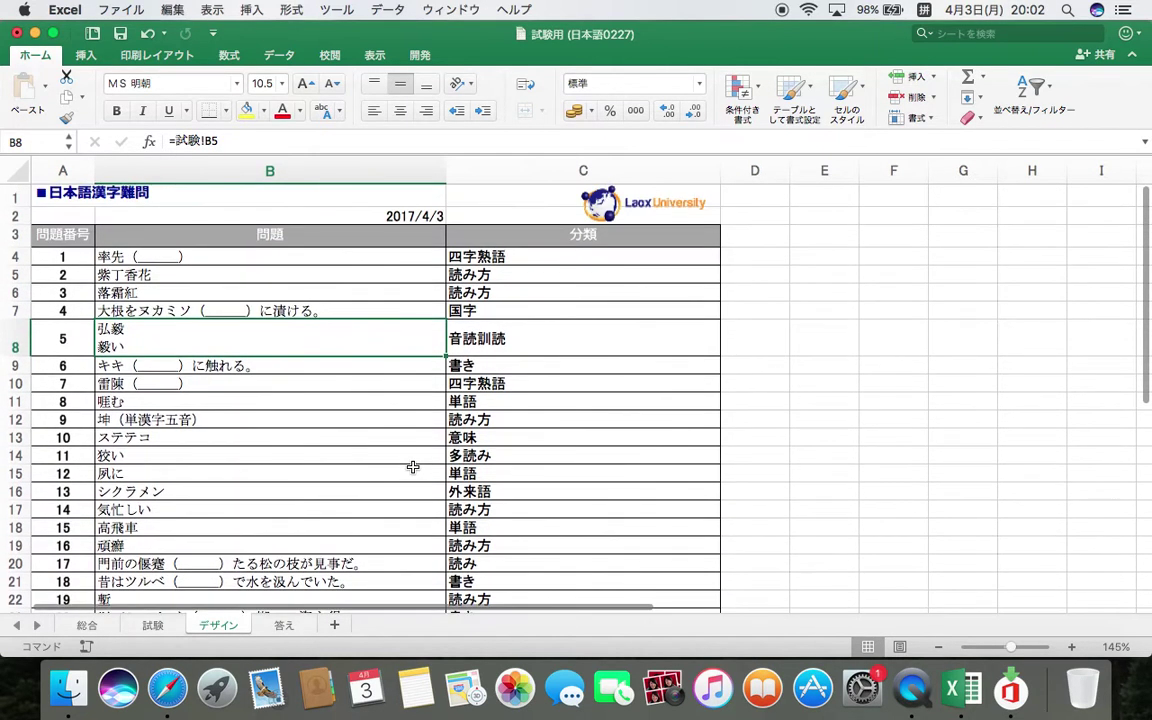
left_click(267, 628)
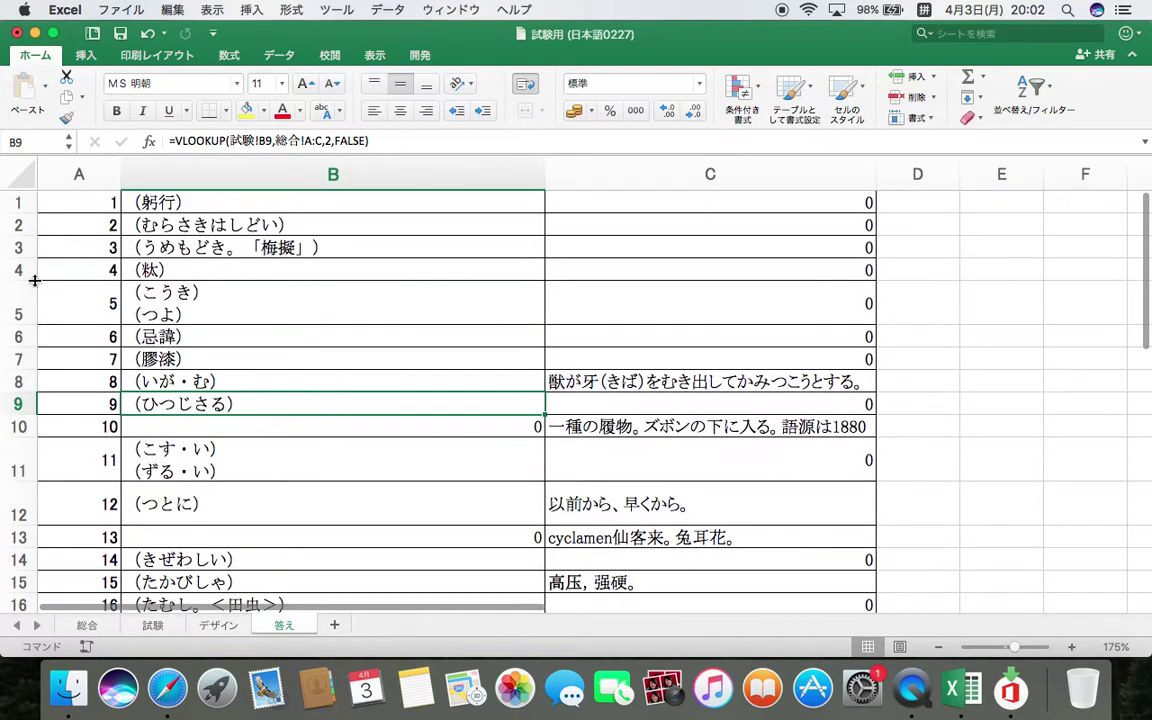
Auto-fit all row heights on the 答え sheet to their wrapped text
left_click(18, 175)
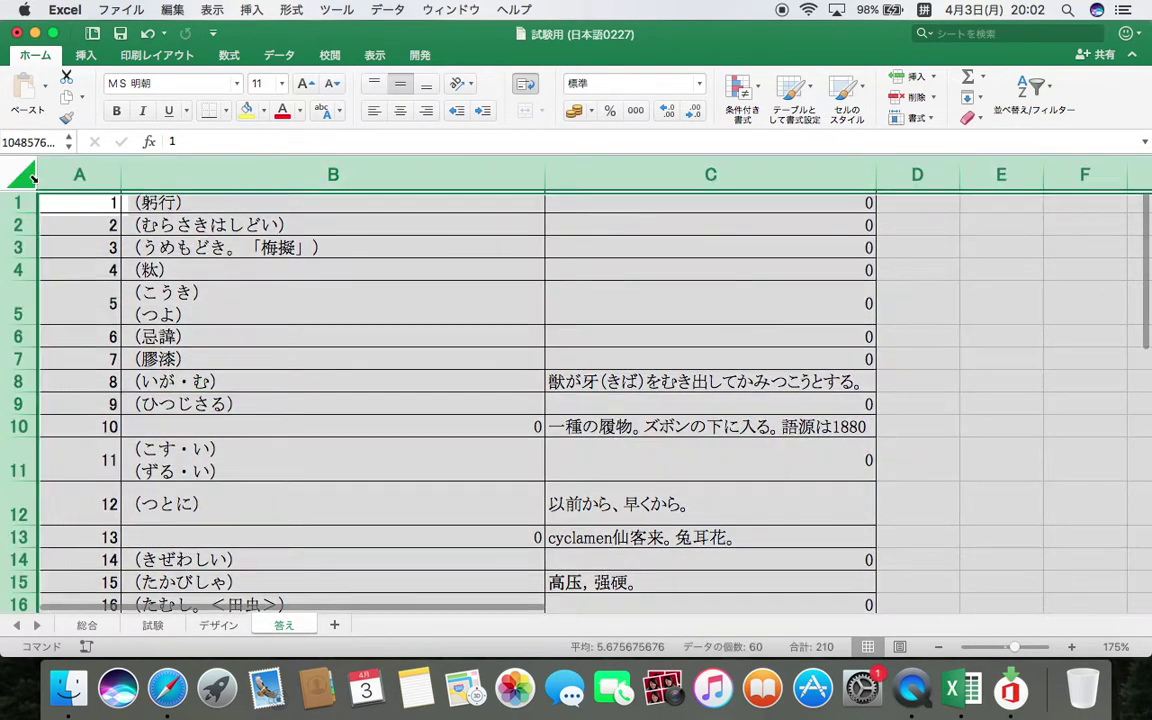
double_click(26, 257)
left_click(260, 527)
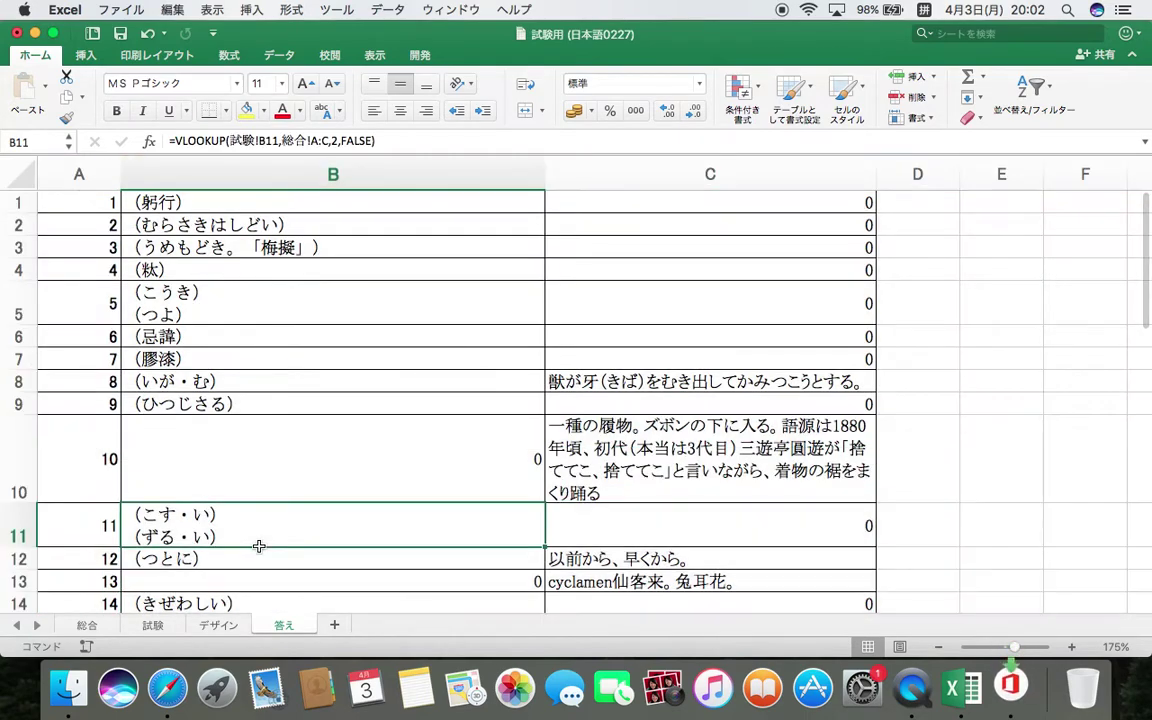
Recalculate the 試験 sheet so a new set appears, item 3 being 巫山戯
left_click(153, 625)
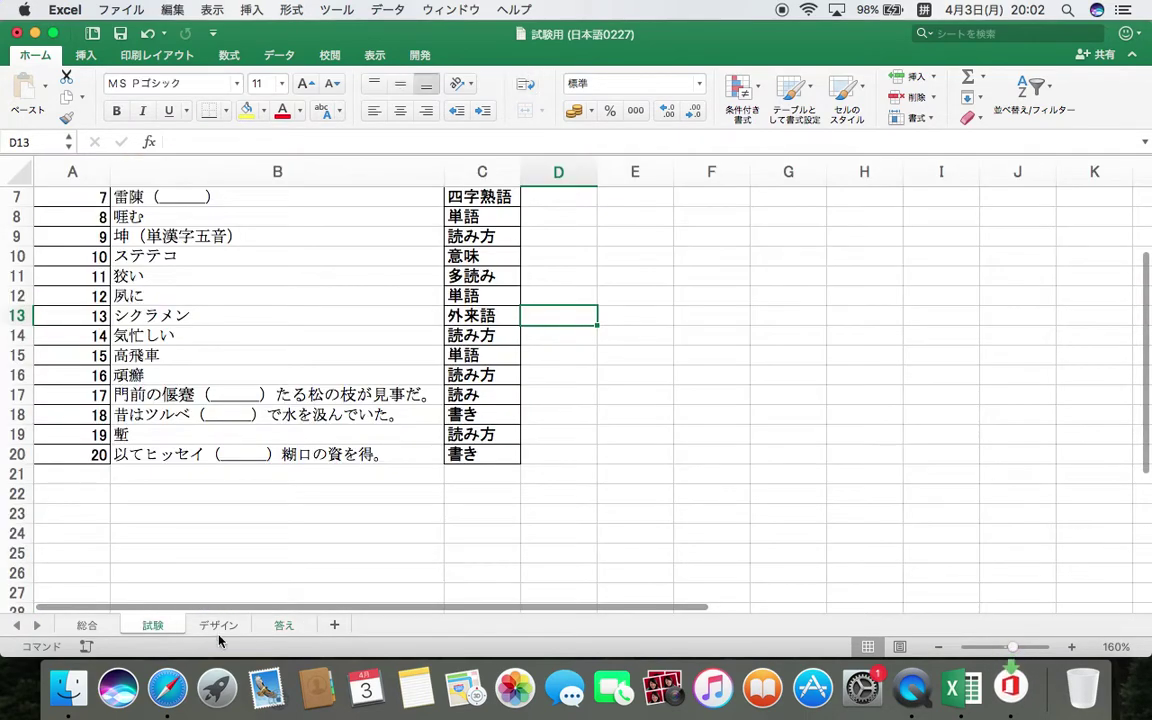
scroll(237, 312, "up", 3)
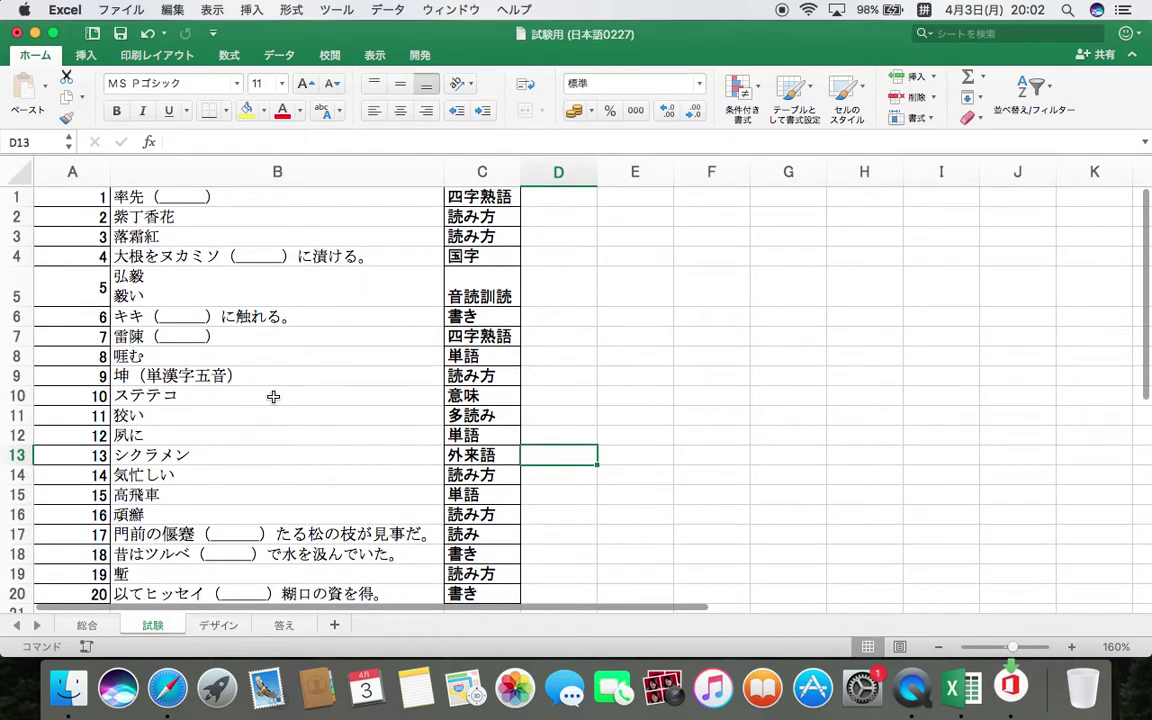
scroll(270, 393, "down", 5)
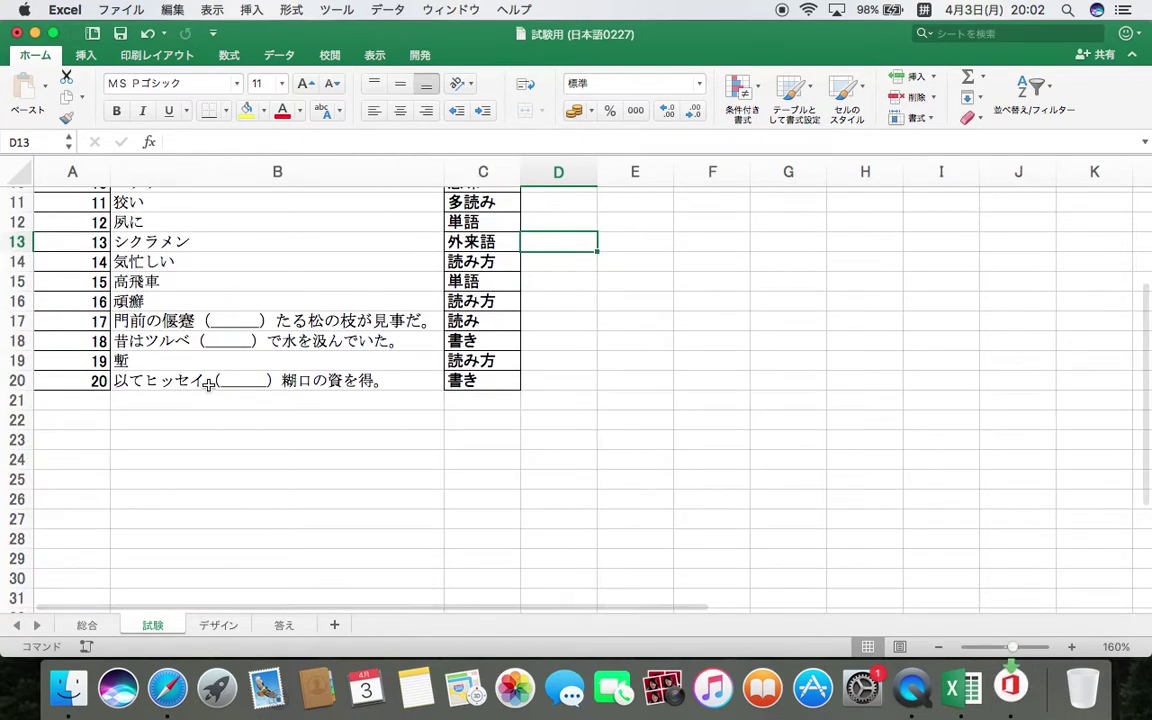
scroll(327, 283, "up", 4)
scroll(324, 285, "up", 2)
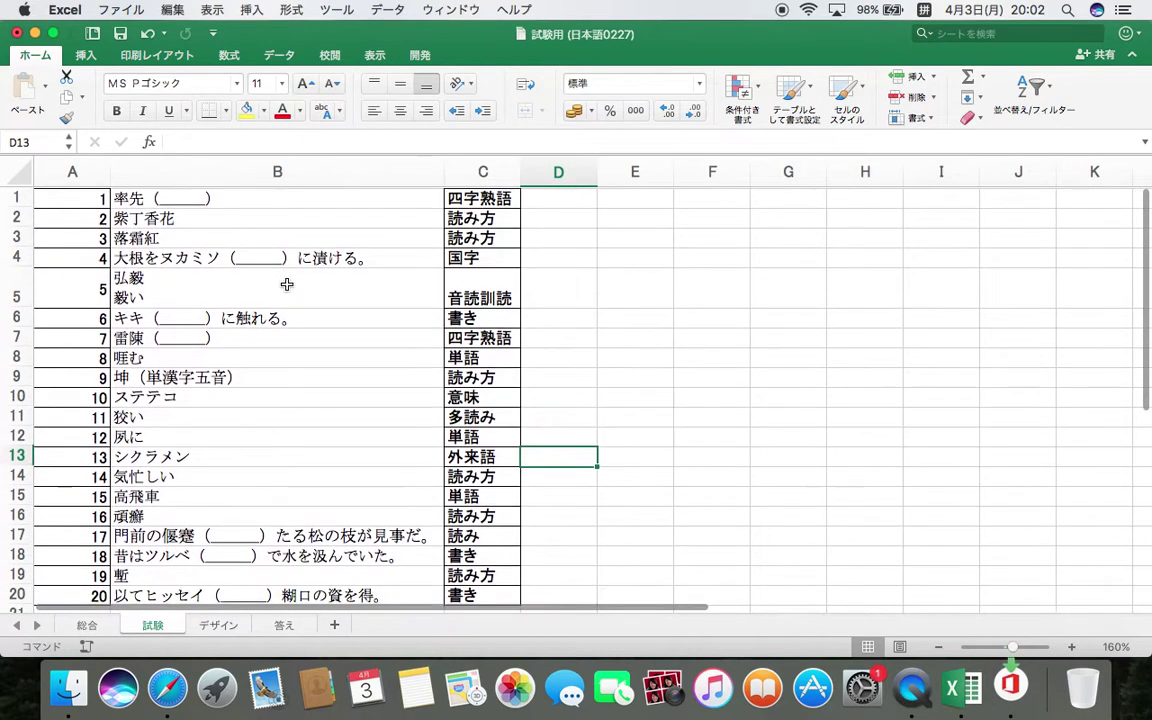
key("F9")
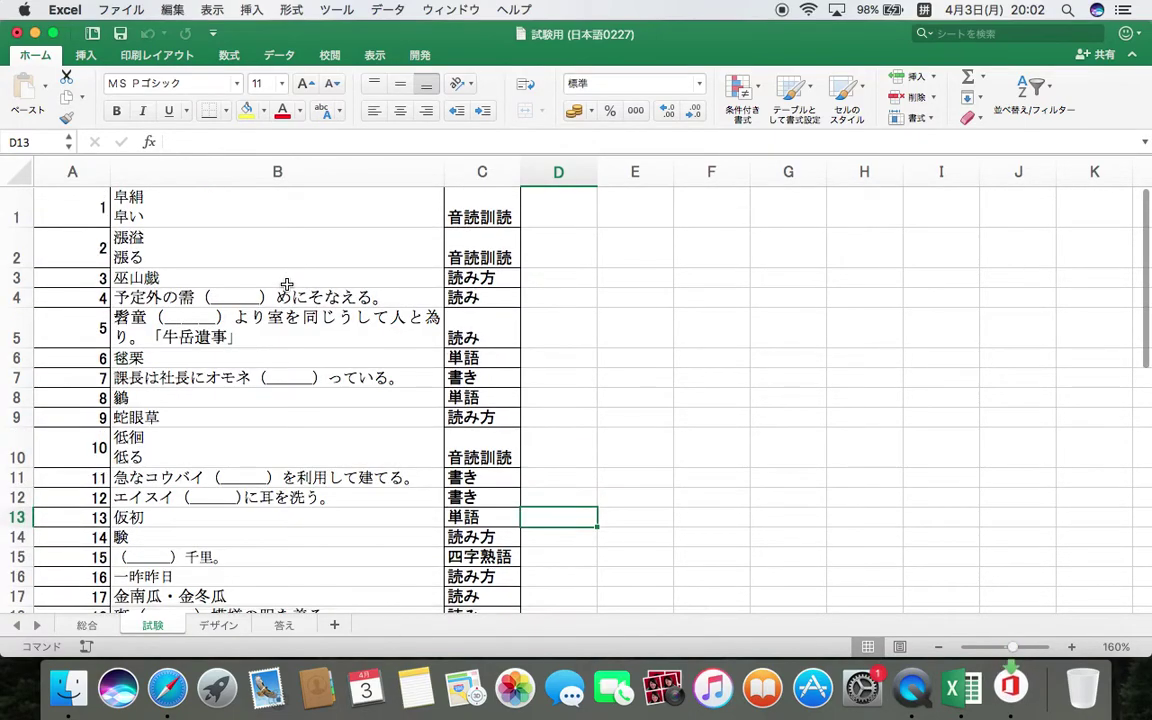
scroll(323, 200, "down", 3)
scroll(322, 199, "up", 3)
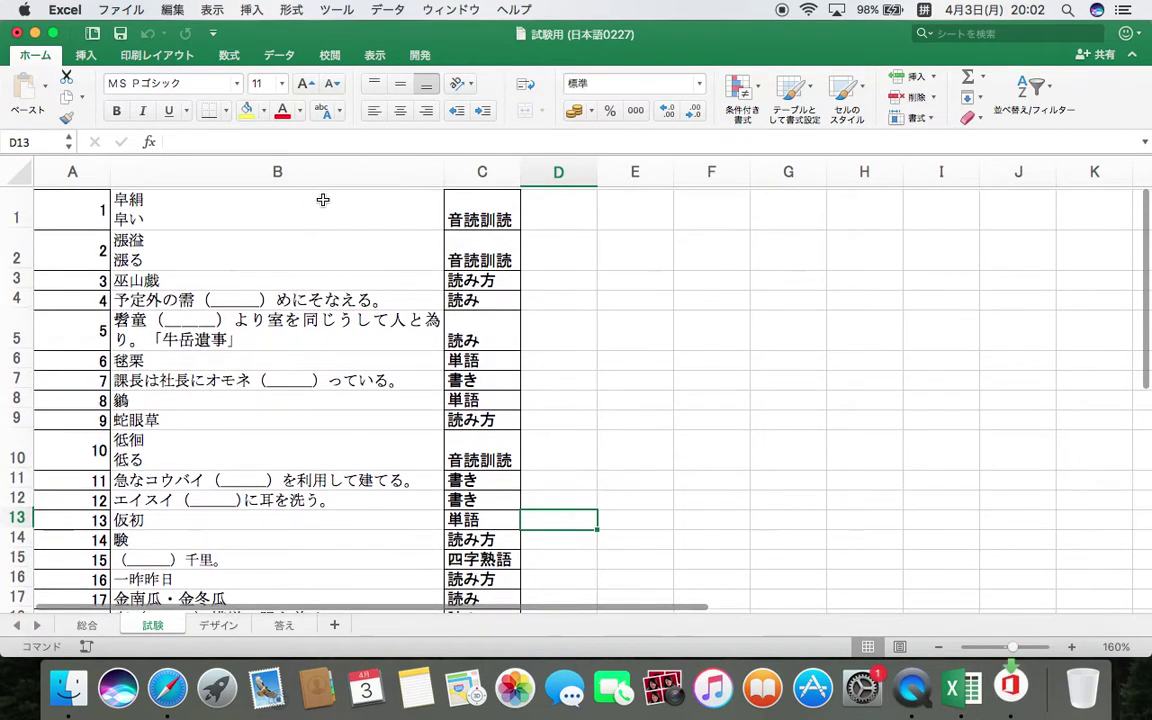
scroll(170, 260, "down", 3)
scroll(178, 272, "down", 1)
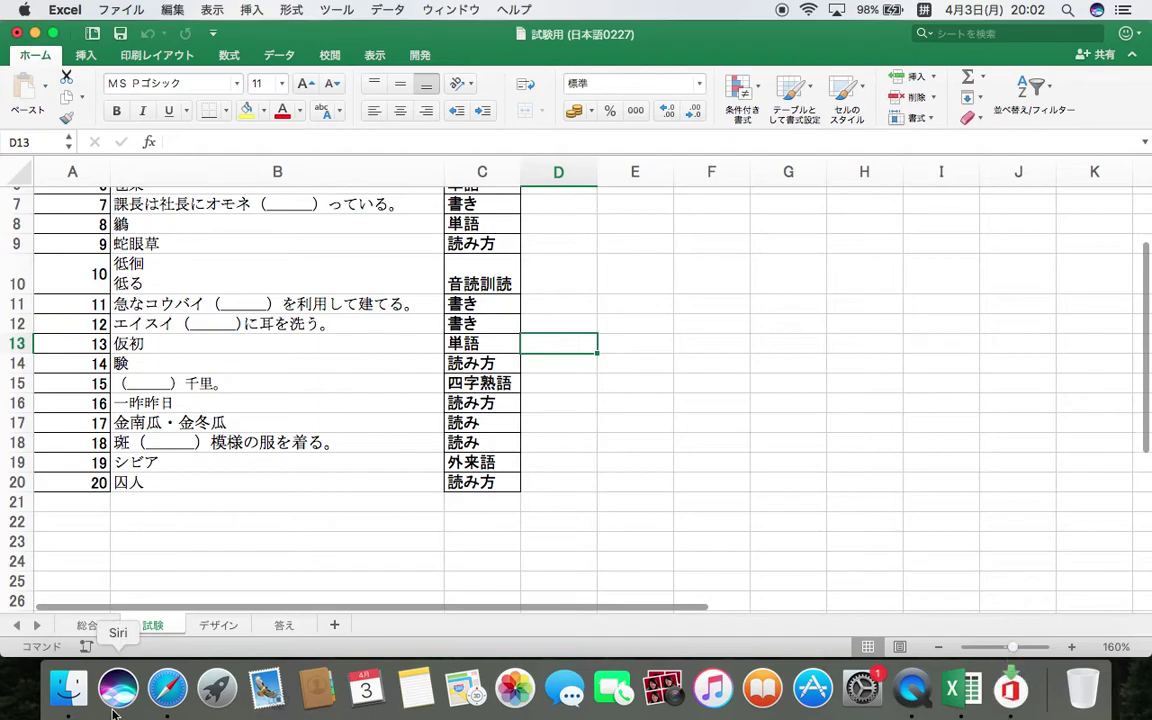
Browse the 総合 question bank and briefly glance at the デザイン sheet
left_click(96, 627)
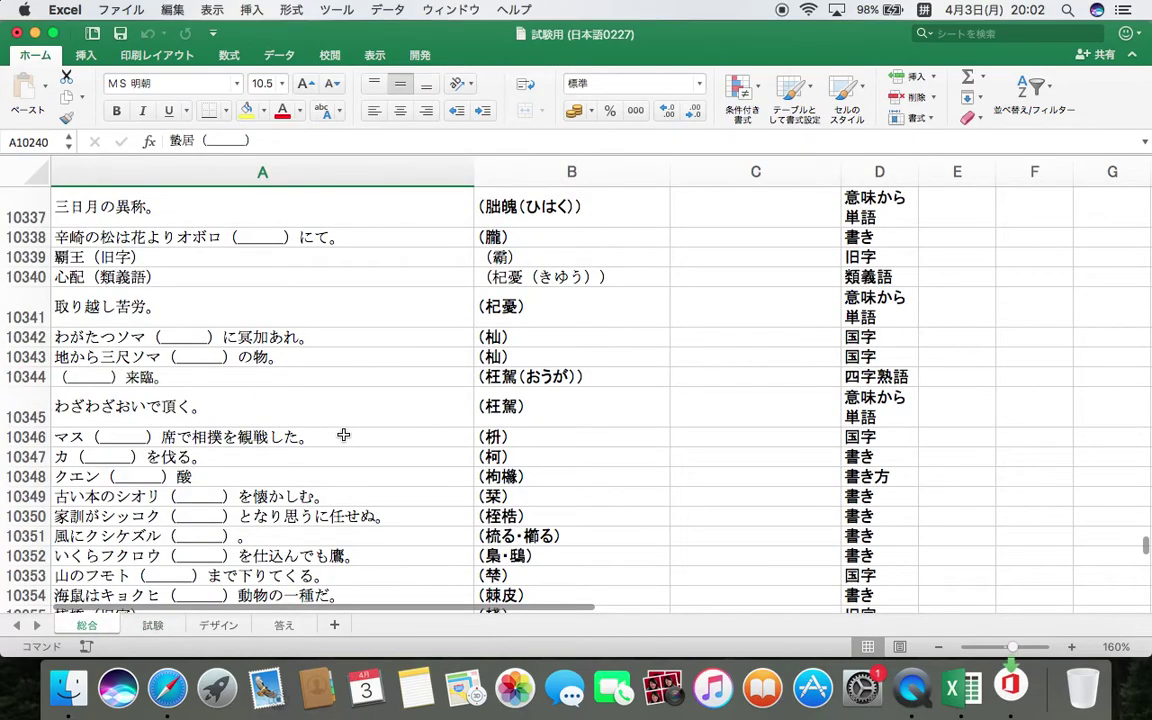
scroll(343, 435, "down", 3)
scroll(343, 435, "up", 8)
scroll(343, 435, "up", 10)
scroll(343, 435, "up", 10)
scroll(343, 435, "up", 10)
scroll(343, 435, "up", 5)
scroll(343, 435, "down", 5)
scroll(343, 435, "down", 3)
scroll(343, 435, "down", 5)
scroll(643, 272, "down", 1)
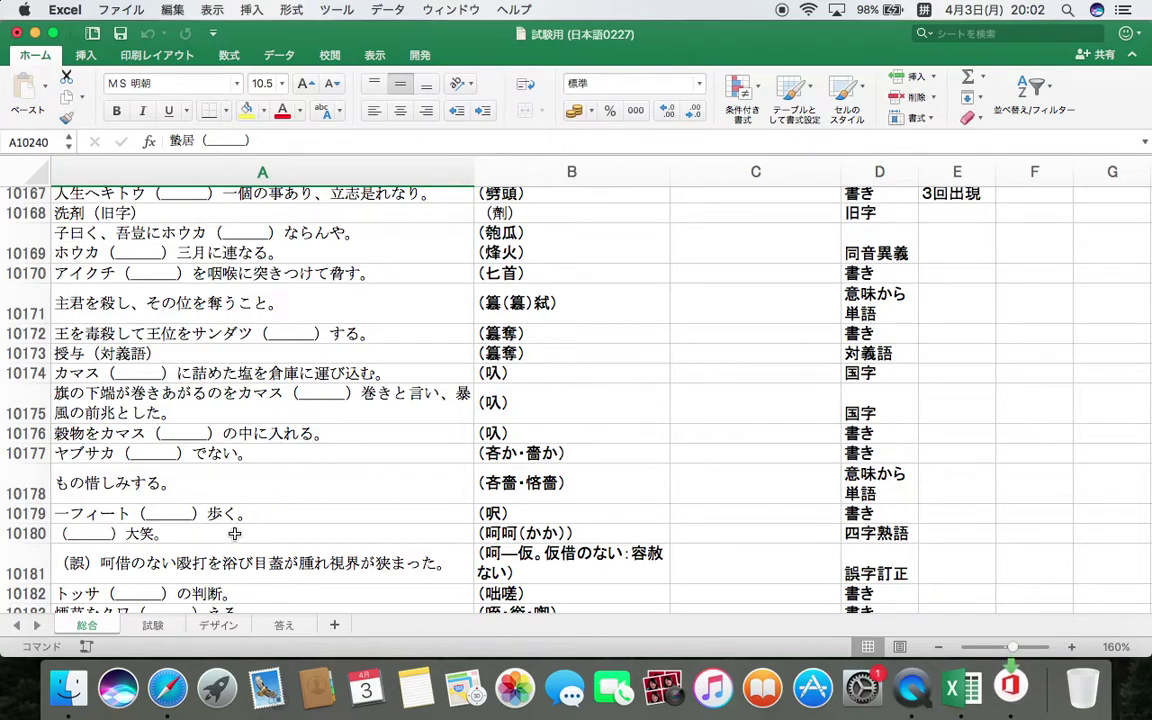
scroll(306, 370, "down", 3)
left_click(217, 627)
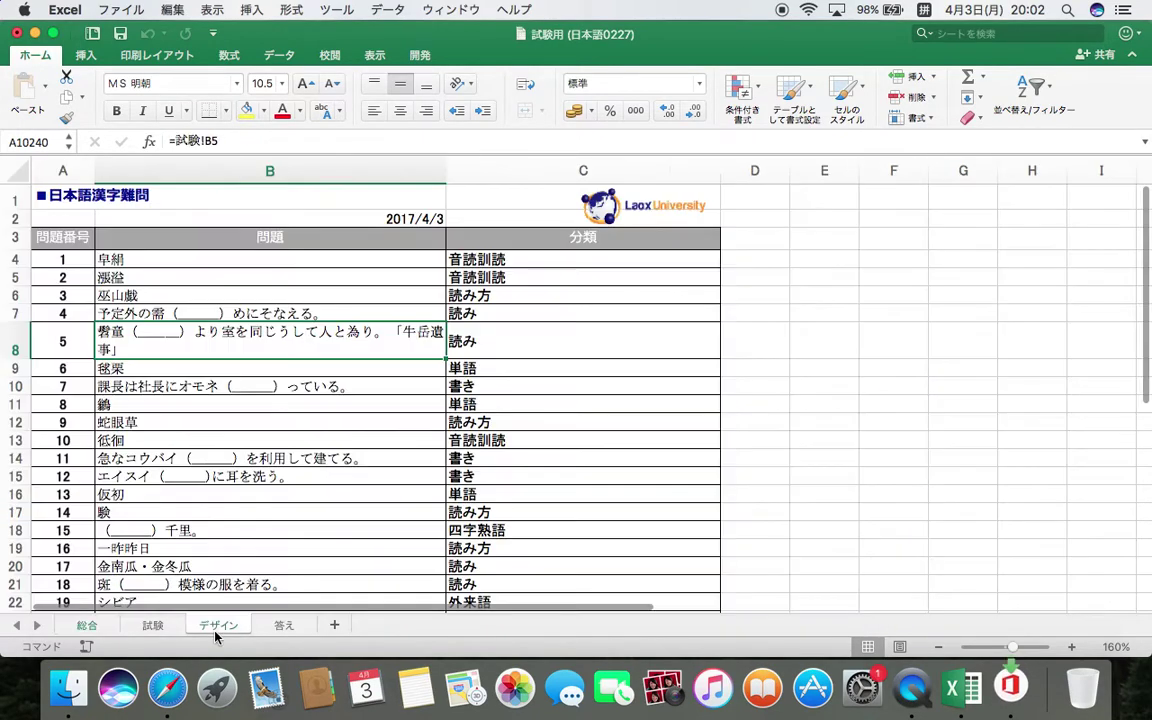
scroll(319, 434, "down", 3)
scroll(319, 434, "up", 3)
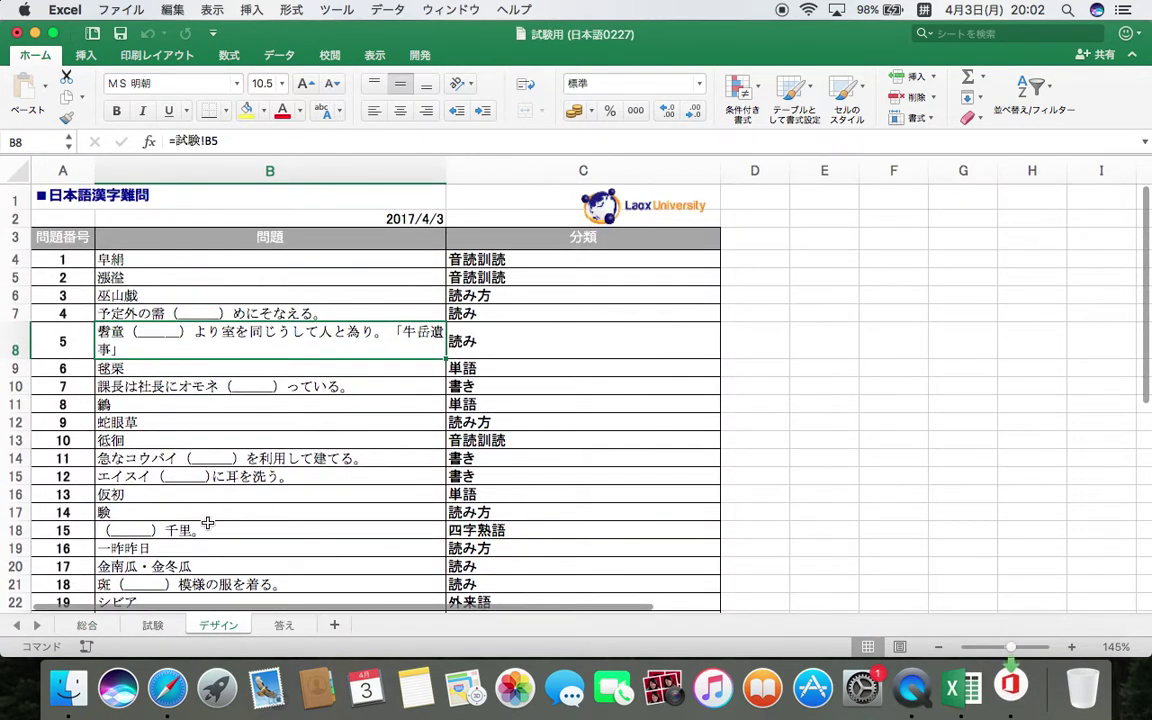
Scroll down the 総合 master list beyond row 10,780
left_click(87, 625)
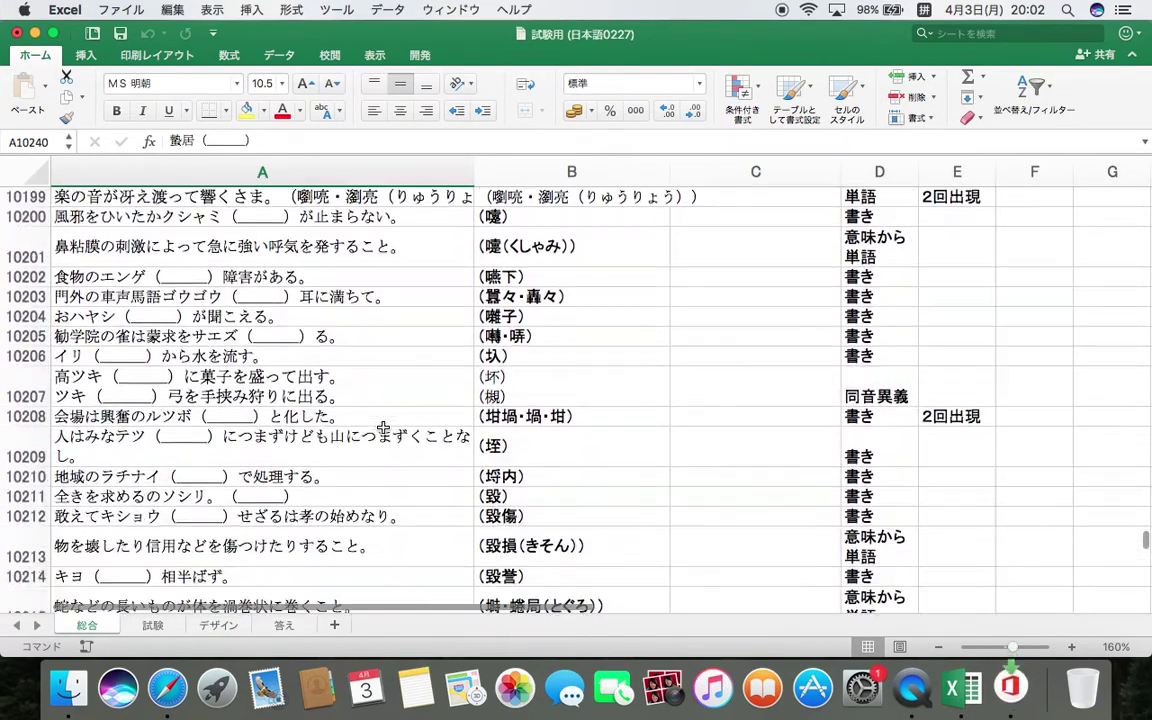
scroll(383, 428, "down", 5)
scroll(383, 428, "down", 5)
scroll(383, 428, "down", 5)
scroll(383, 428, "down", 5)
scroll(383, 428, "down", 10)
scroll(383, 428, "down", 3)
scroll(383, 428, "down", 5)
scroll(383, 428, "down", 4)
scroll(383, 428, "down", 3)
scroll(383, 428, "down", 8)
scroll(383, 428, "down", 20)
scroll(383, 428, "down", 20)
scroll(383, 428, "down", 15)
scroll(383, 428, "down", 20)
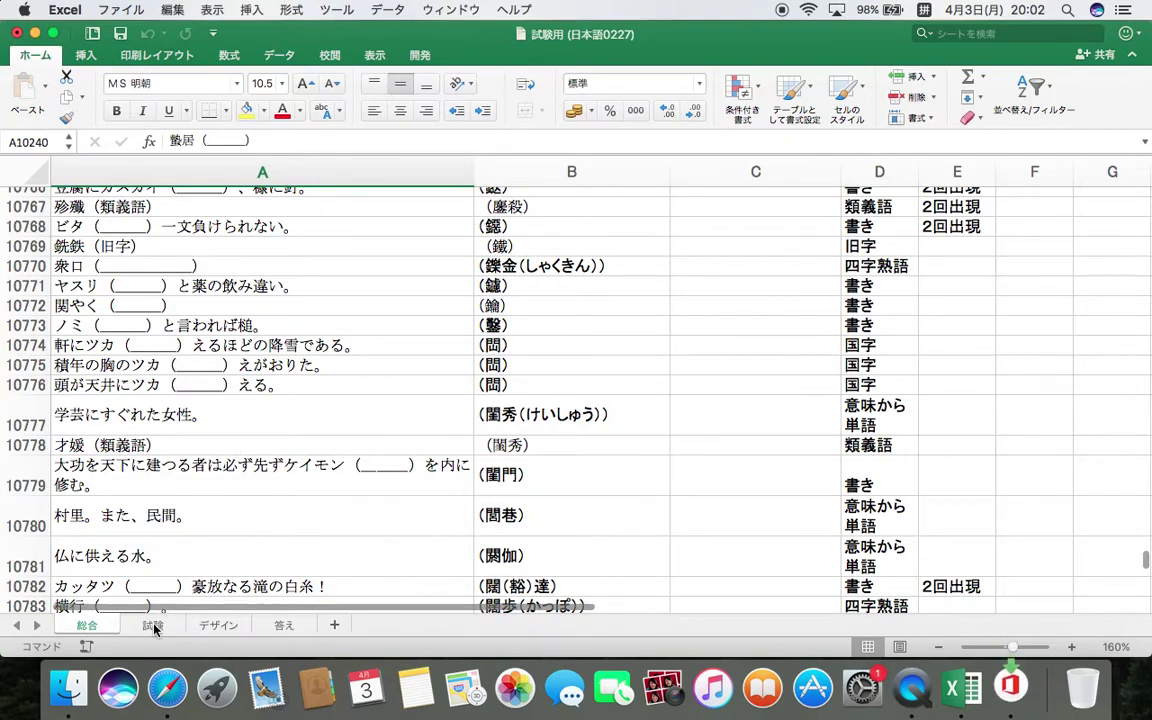
left_click(153, 626)
Check that the デザイン sheet's question in B17 links to 試験 via =試験!B14
scroll(278, 347, "up", 5)
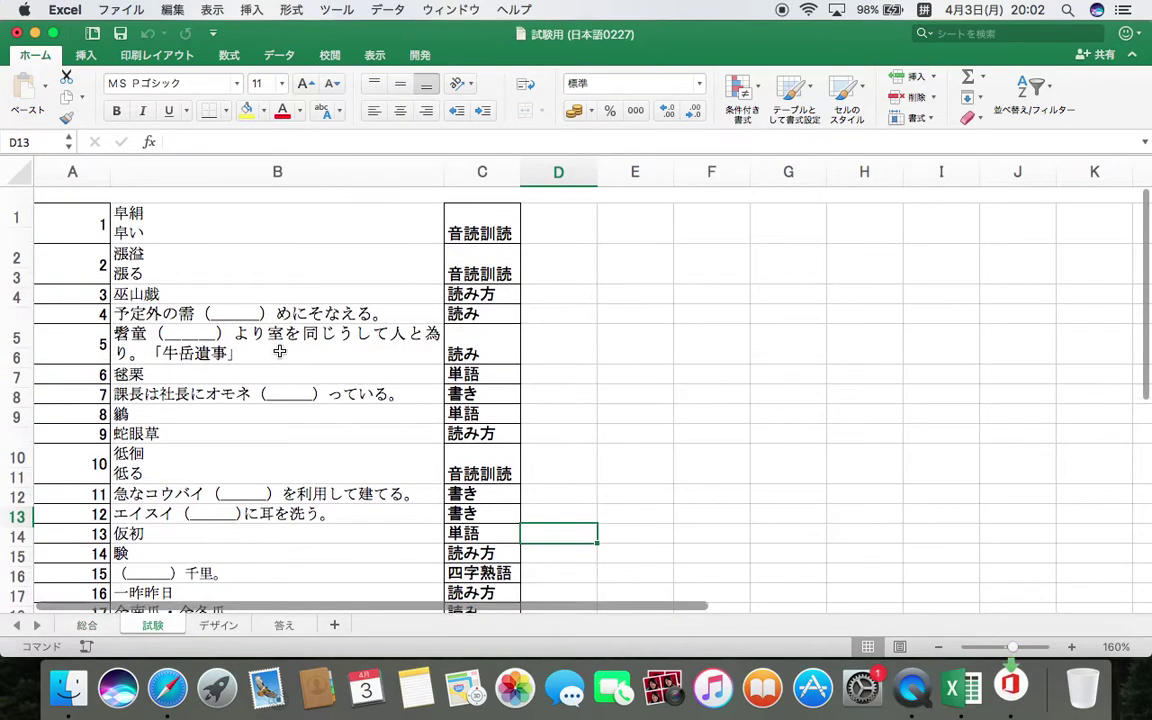
scroll(280, 351, "down", 3)
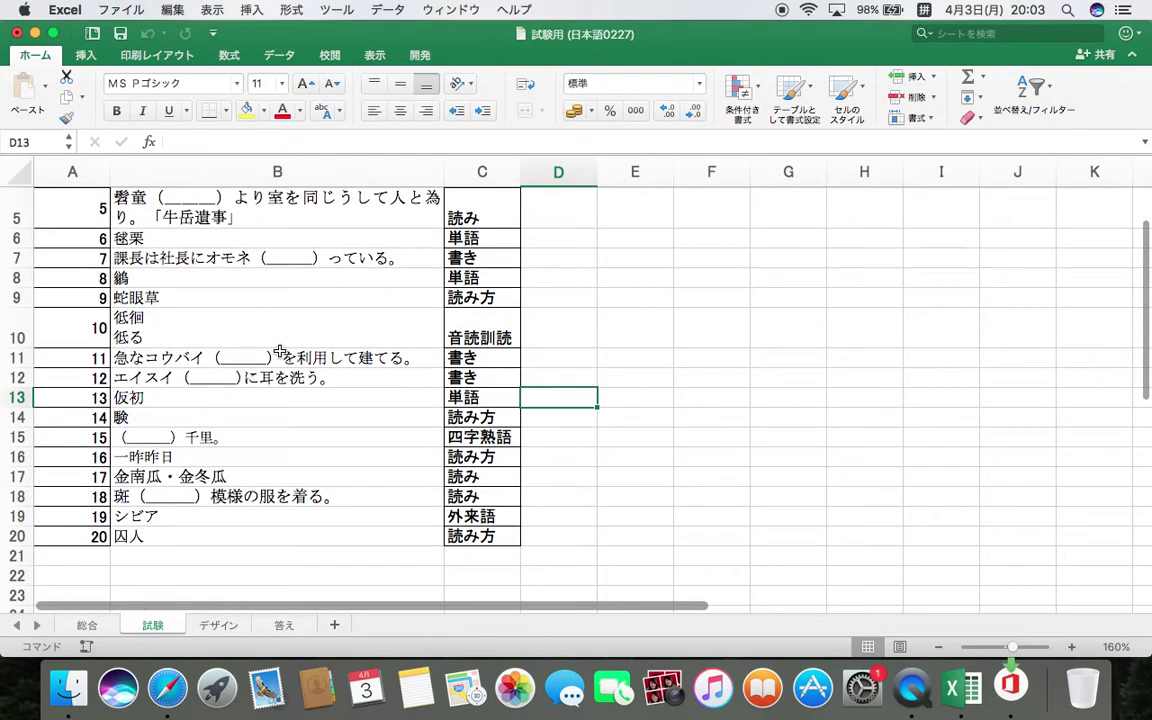
left_click(220, 626)
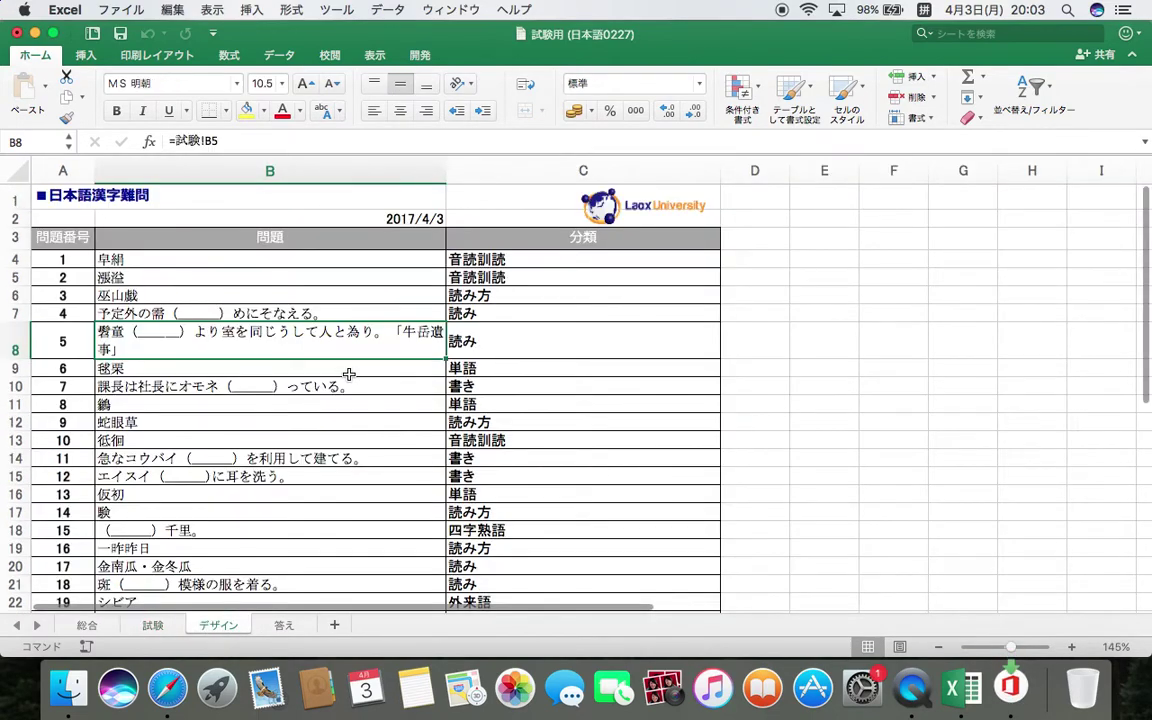
scroll(348, 374, "down", 5)
left_click(348, 374)
scroll(348, 374, "up", 3)
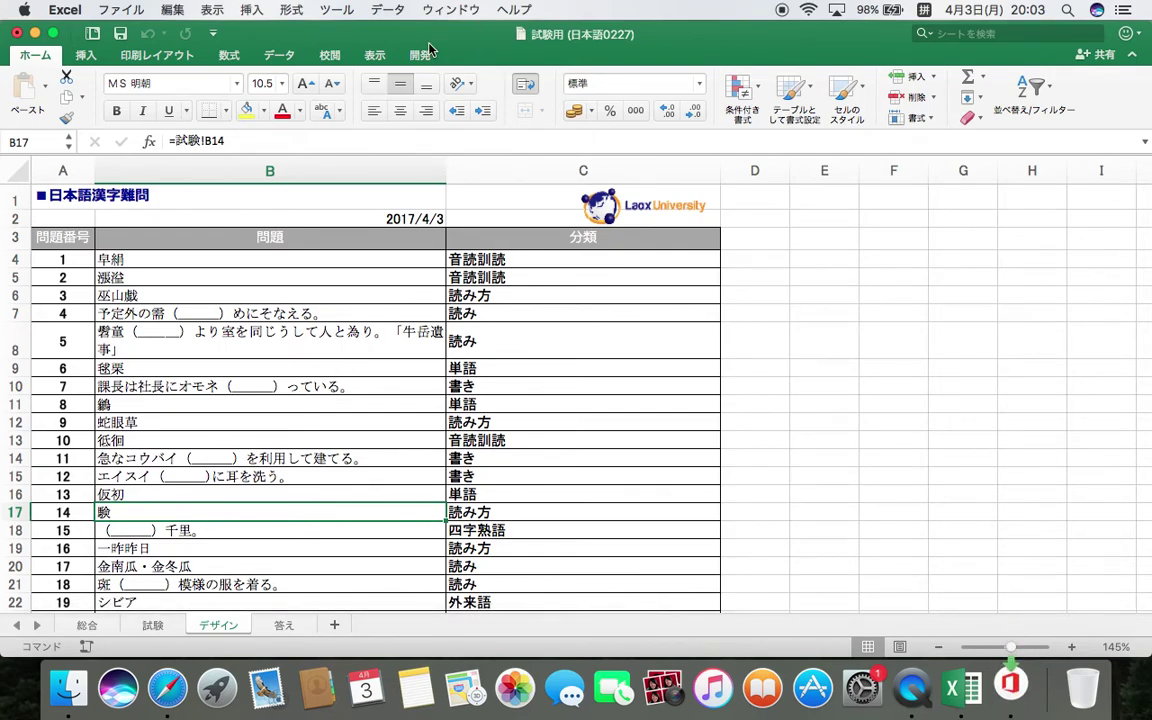
scroll(254, 341, "down", 2)
scroll(288, 362, "up", 2)
scroll(288, 362, "right", 1)
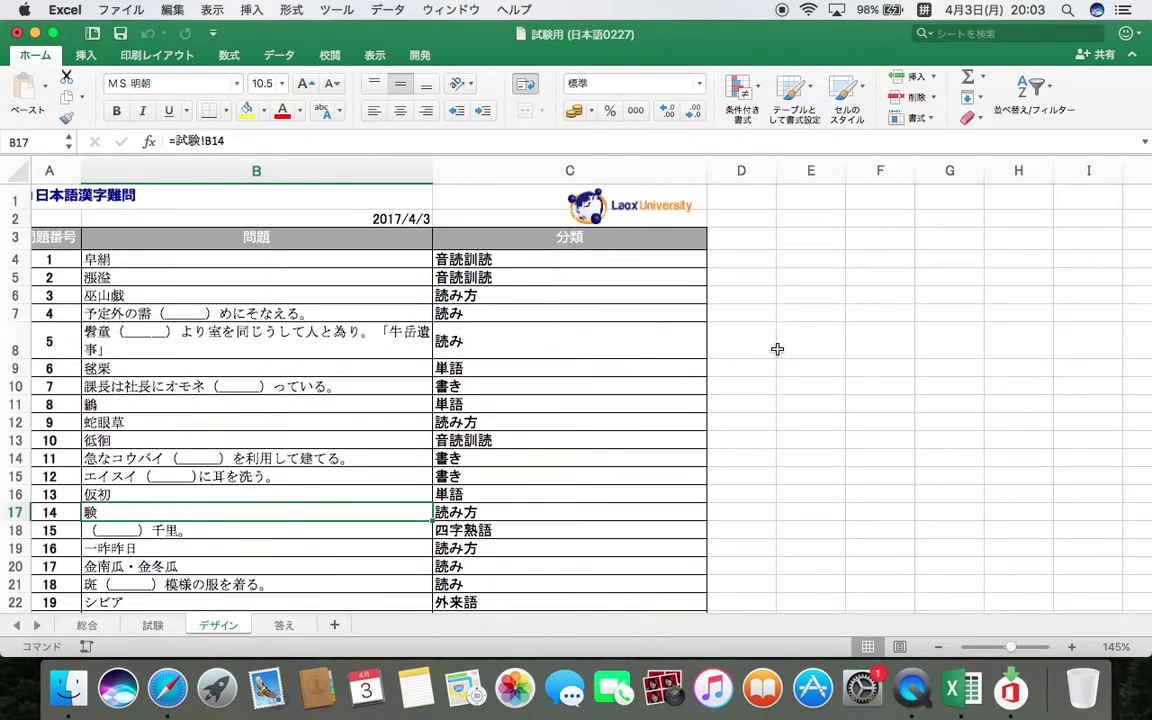
scroll(777, 349, "down", 3)
scroll(770, 348, "up", 3)
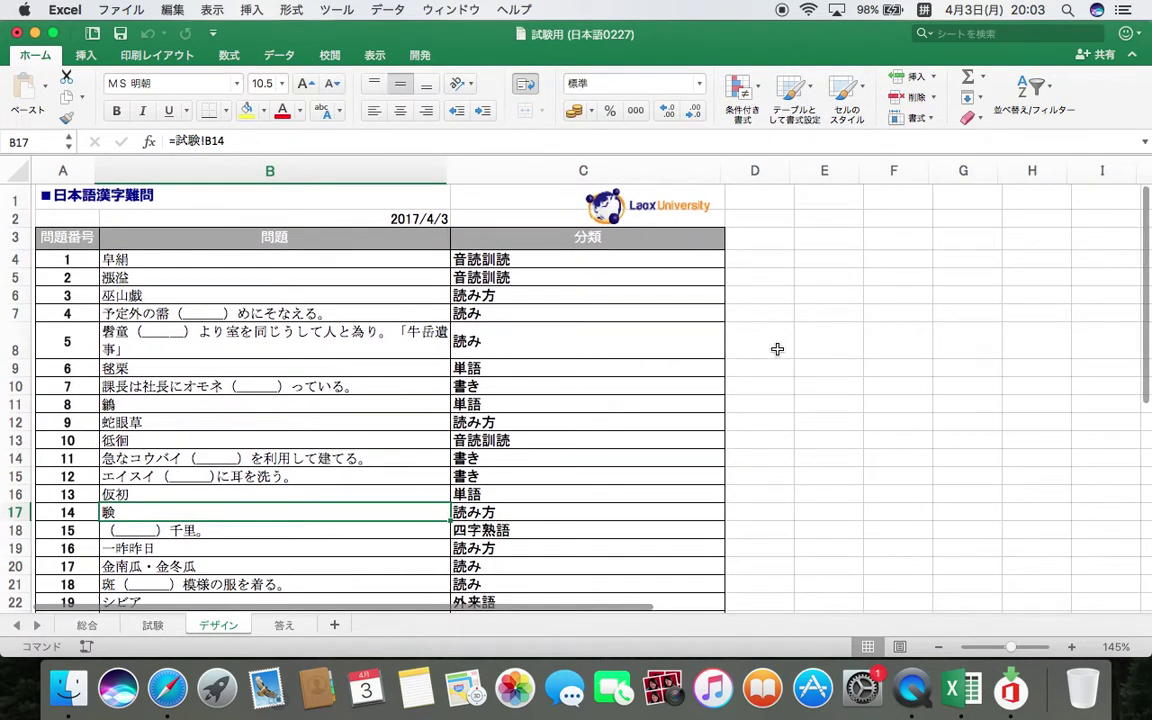
From the Developer tab's macro list, open the sample macro in step mode in the Visual Basic Editor
left_click(420, 57)
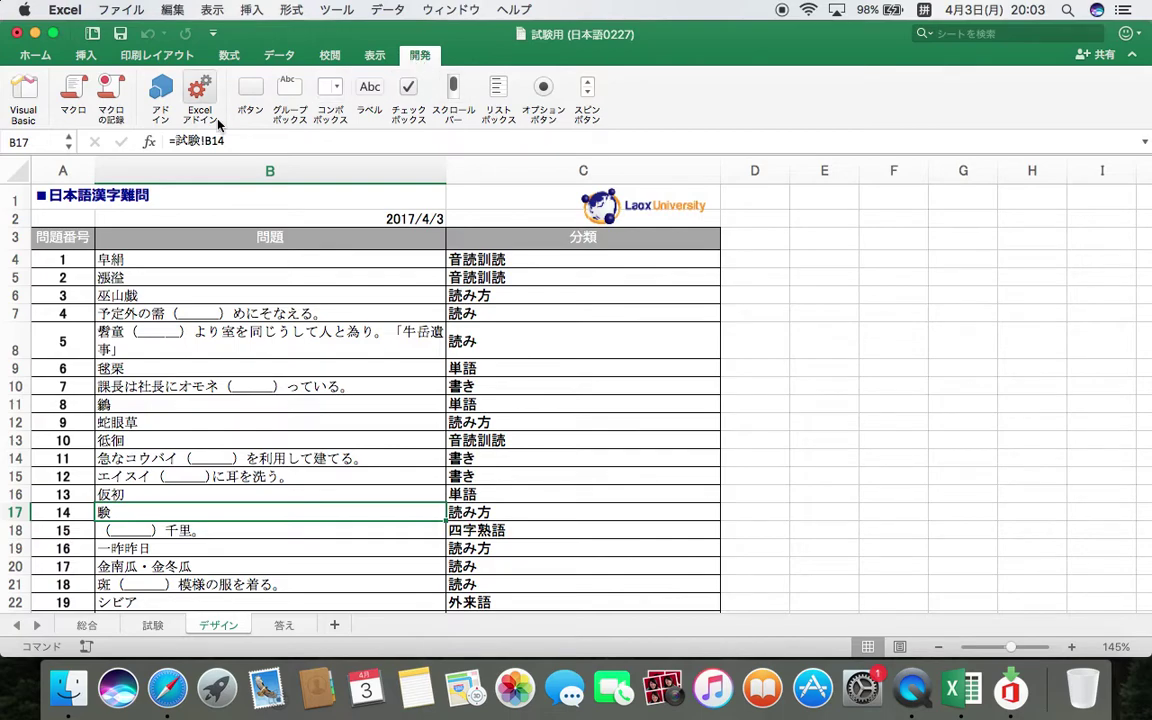
left_click(116, 99)
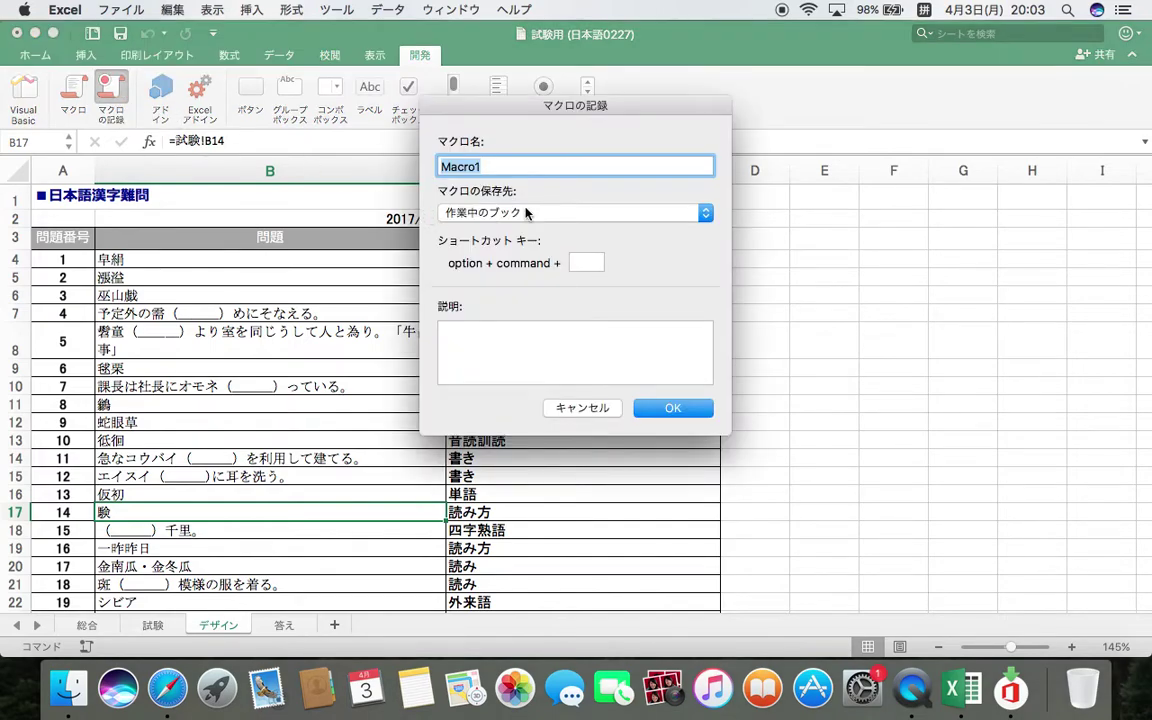
left_click(585, 409)
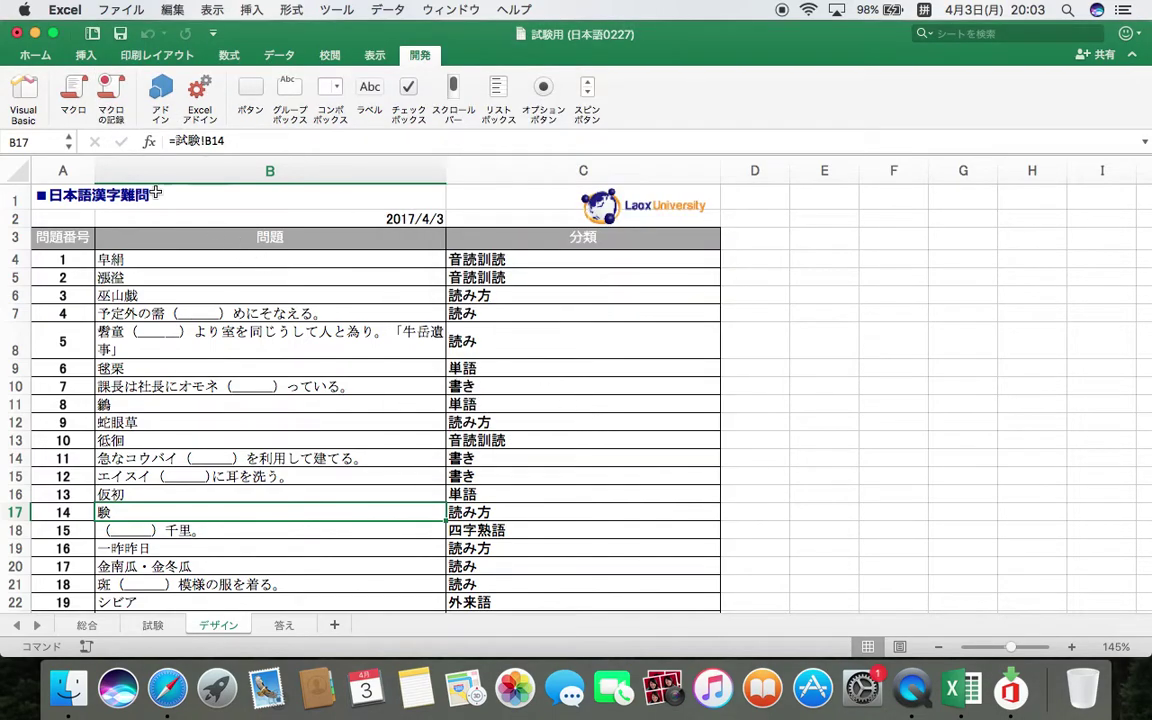
left_click(62, 103)
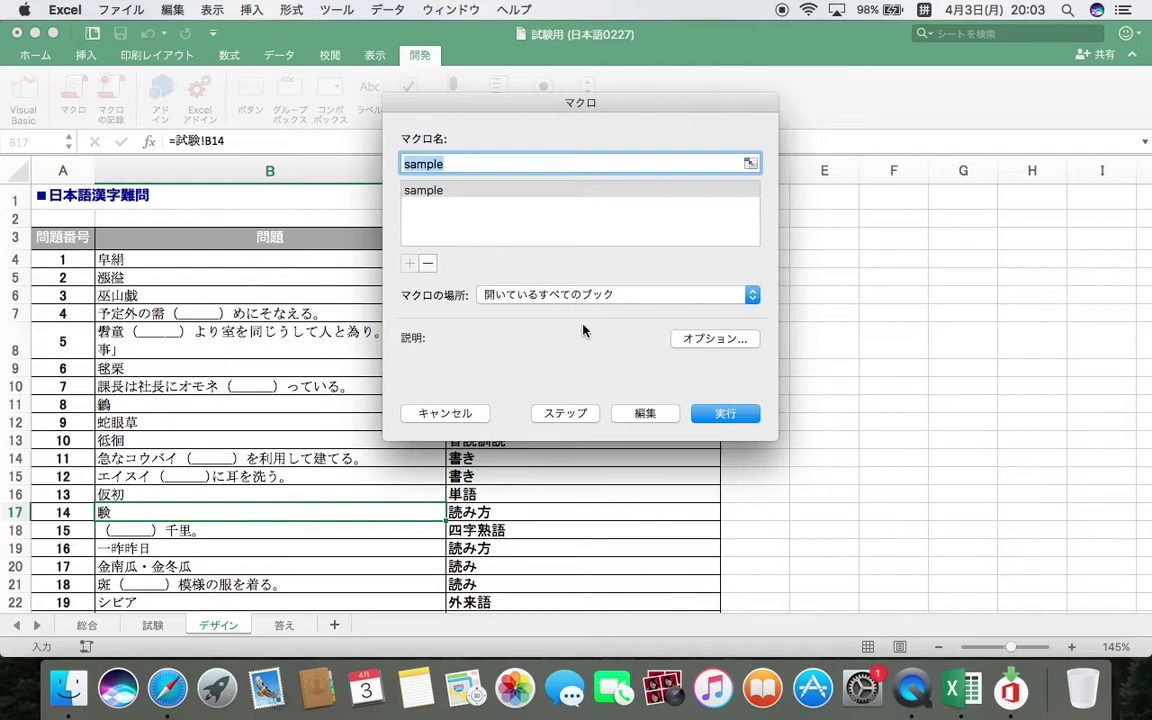
left_click(566, 416)
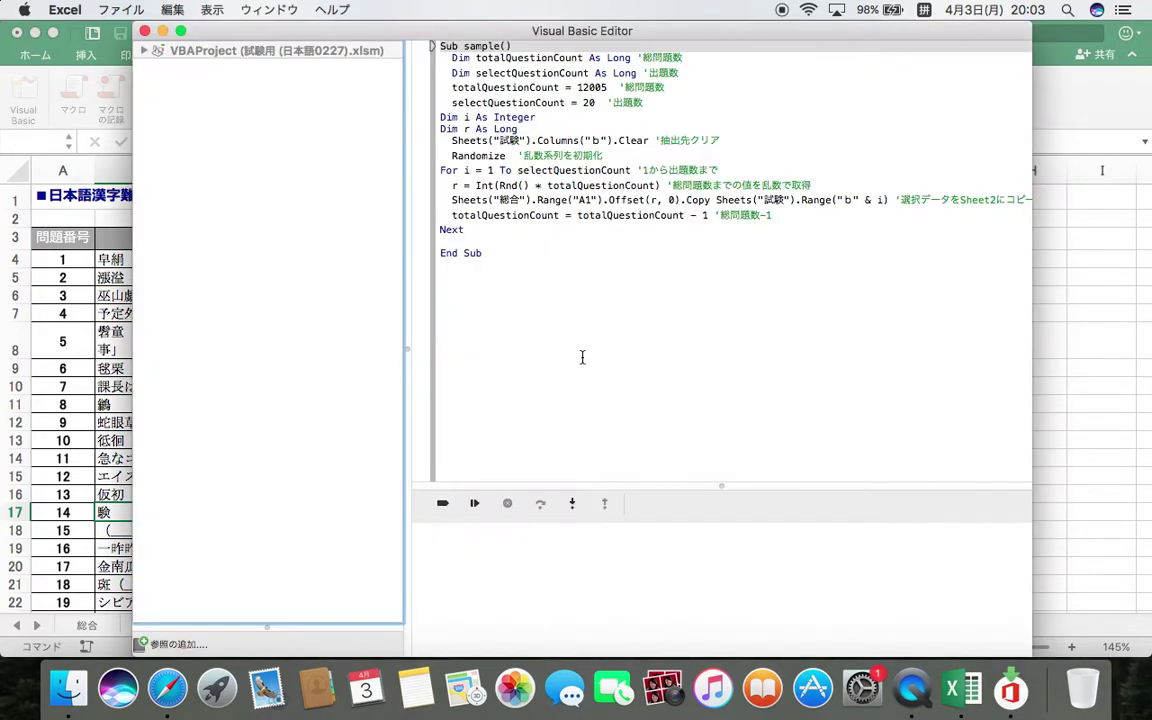
Maximize the Visual Basic Editor, step through the sample macro with F8, then close the editor
double_click(521, 29)
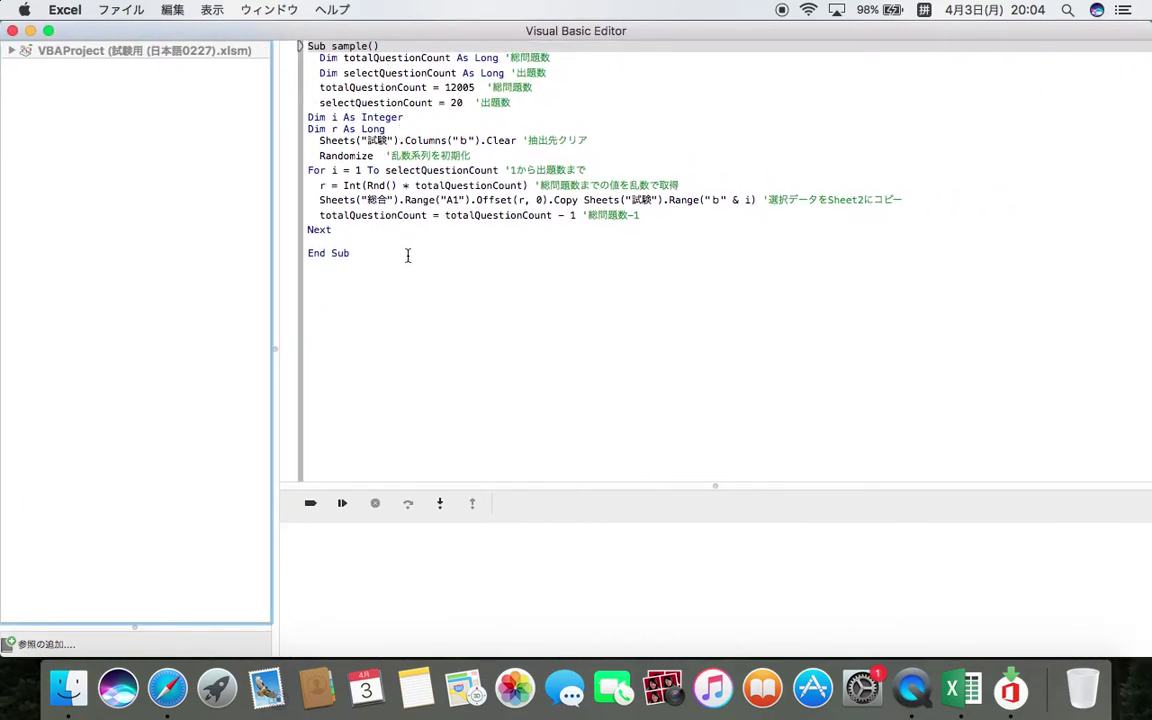
key("F8")
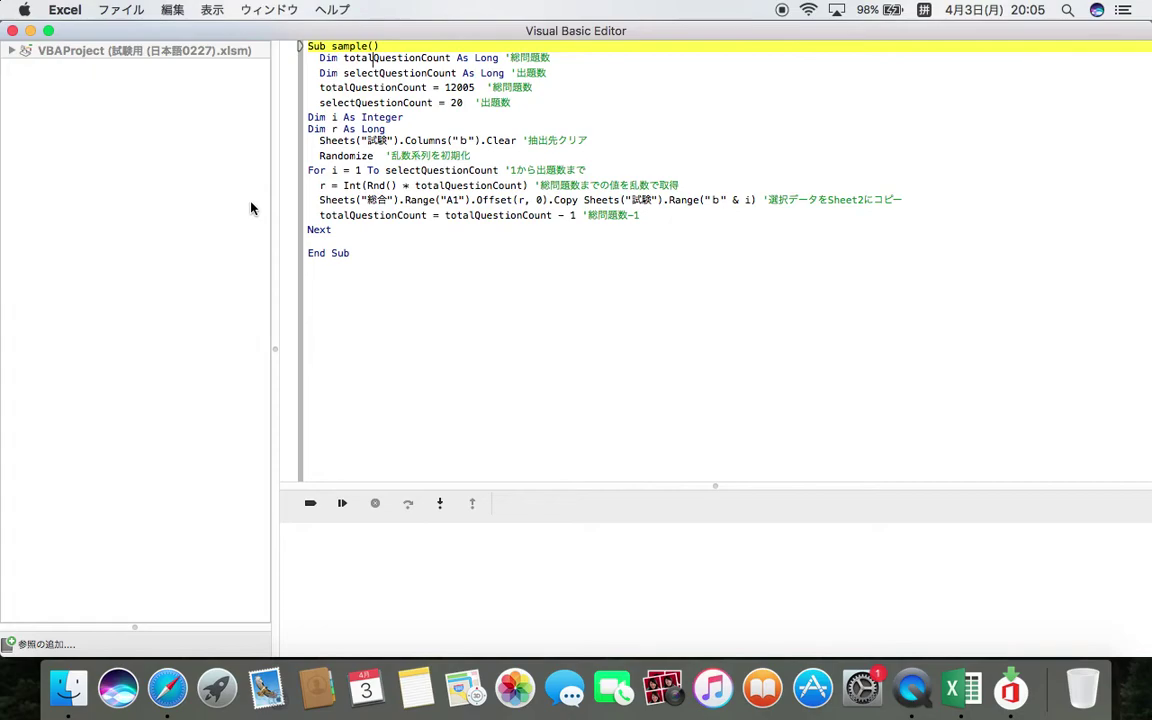
left_click(13, 31)
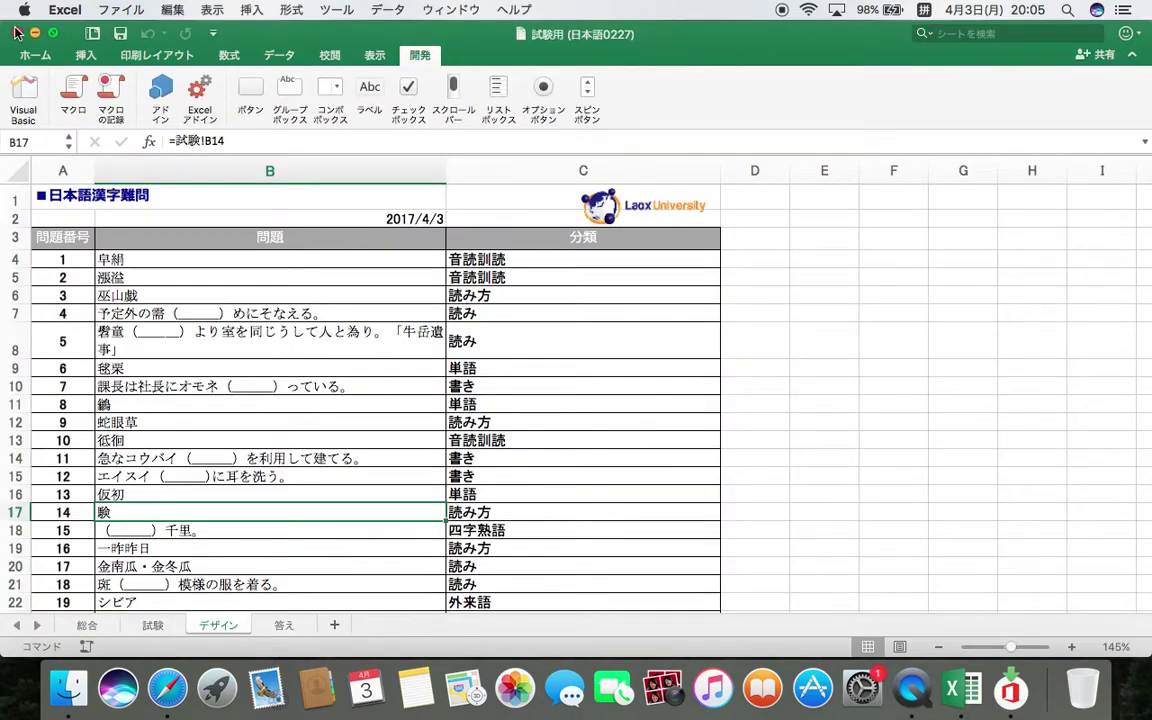
On the 試験 sheet, pick the sample macro from the Macros list and step into it again
left_click(152, 625)
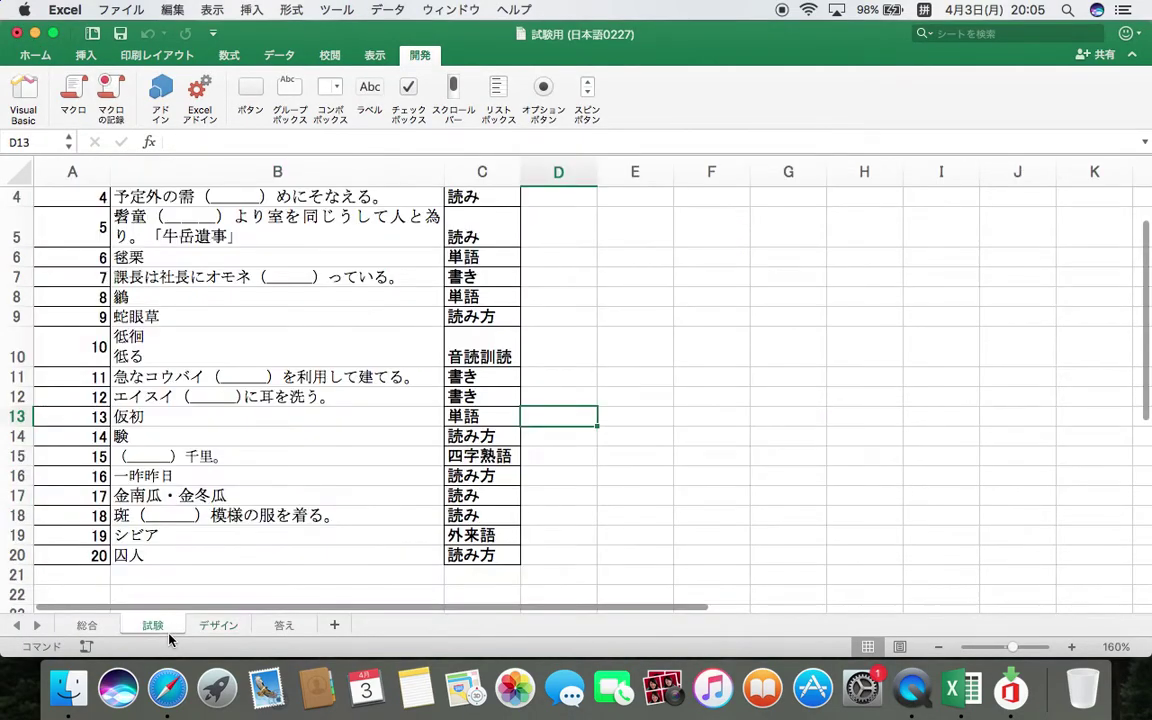
scroll(226, 432, "up", 3)
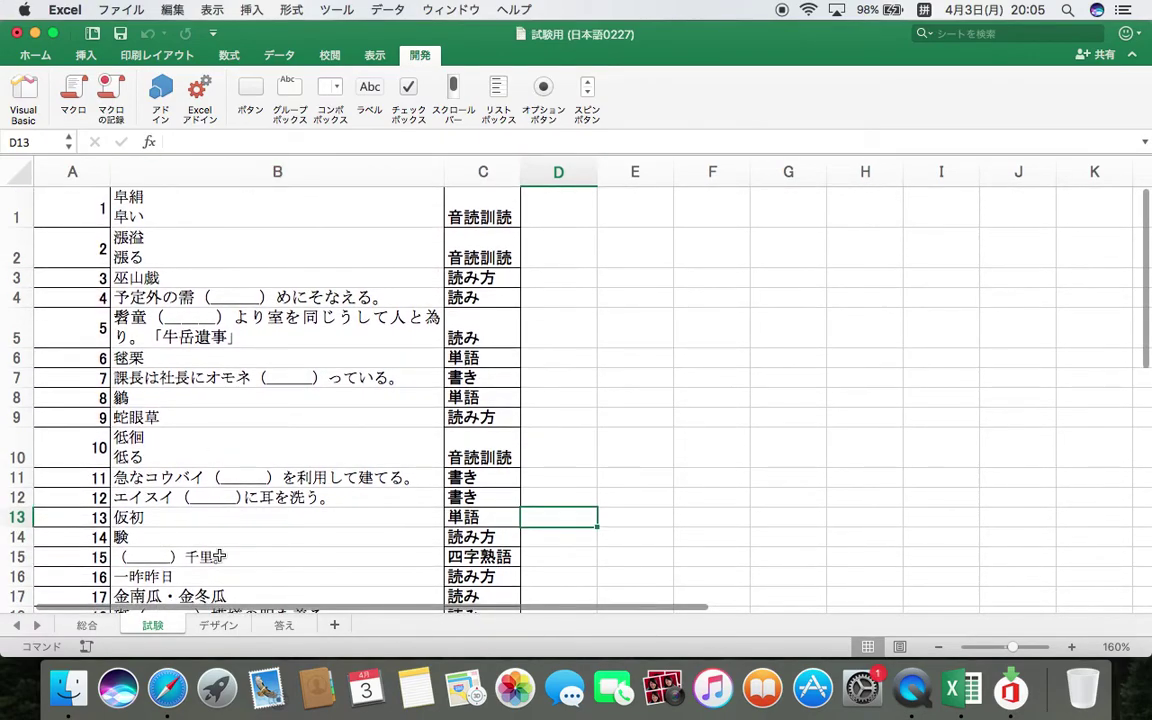
scroll(219, 553, "down", 5)
scroll(219, 553, "up", 3)
scroll(219, 553, "up", 3)
scroll(221, 553, "down", 3)
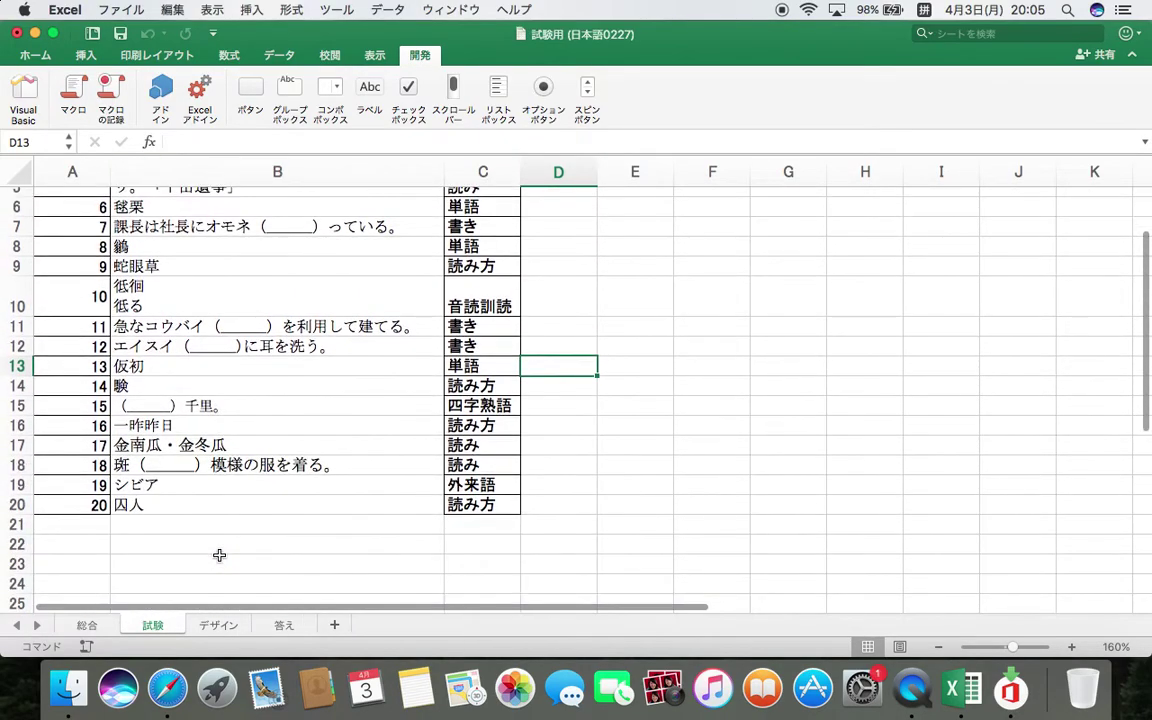
scroll(240, 428, "up", 3)
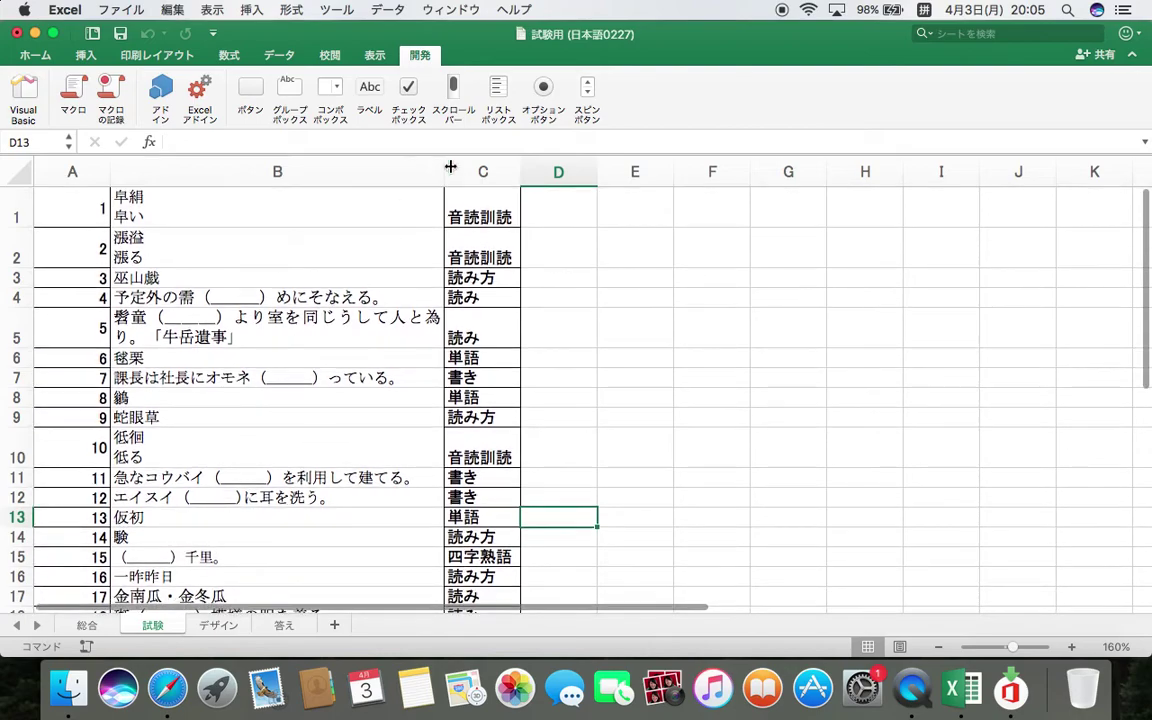
left_click(74, 98)
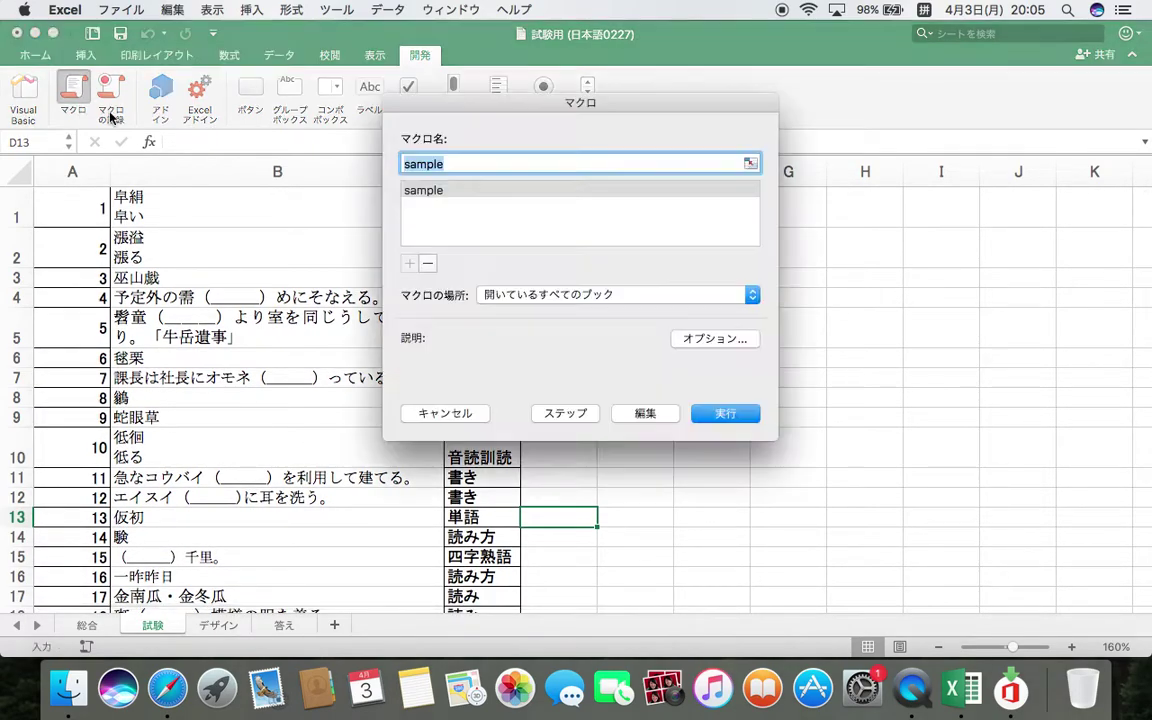
left_click(584, 420)
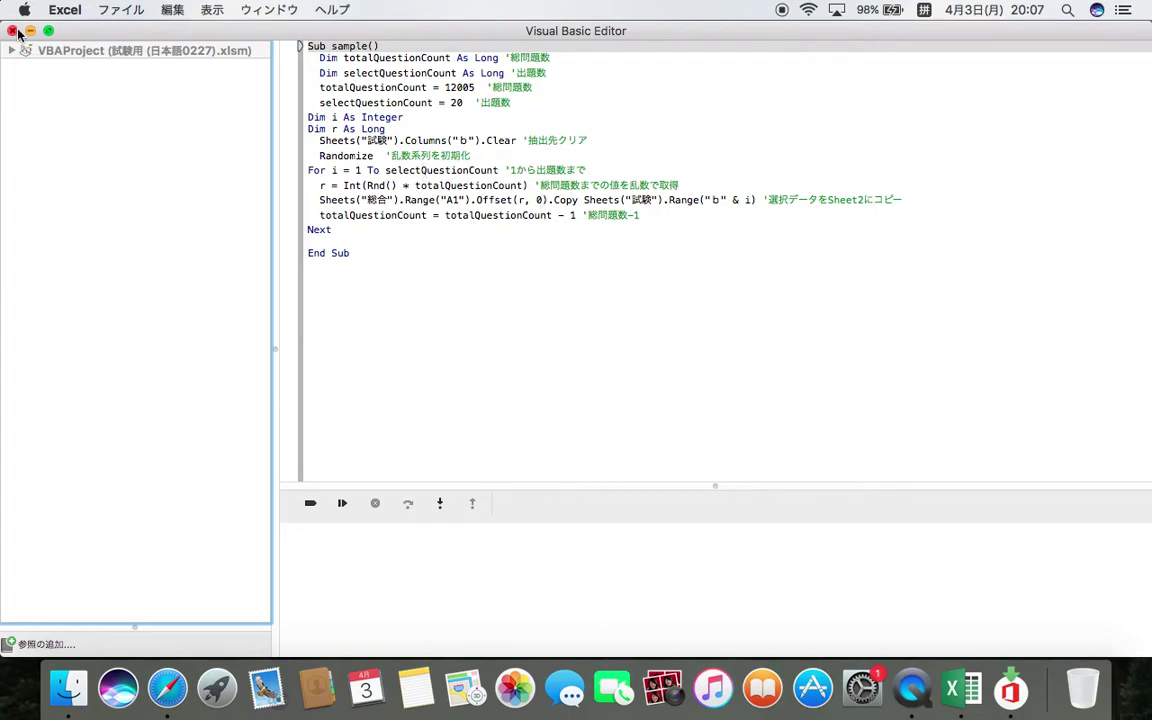
Close the Visual Basic Editor to see the 試験 sheet's new 20-question set
left_click(14, 32)
Check the デザイン sheet, then on 試験 press F9 to draw 20 new questions
scroll(550, 473, "down", 3)
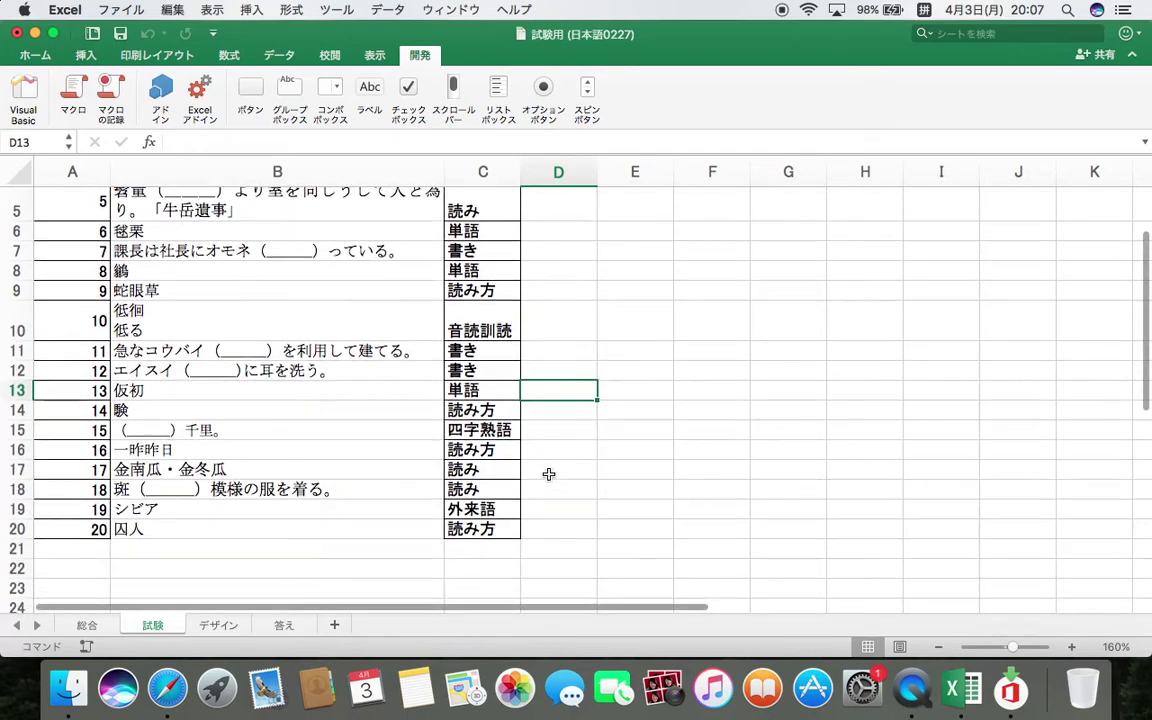
left_click(218, 625)
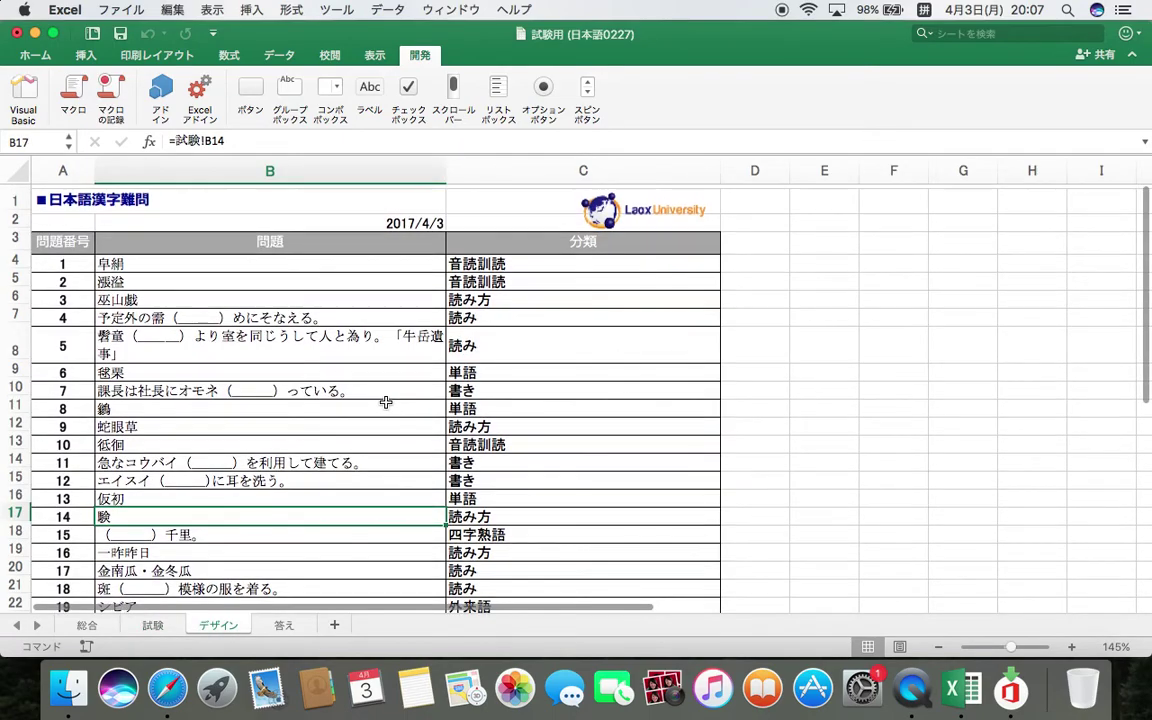
scroll(386, 401, "down", 3)
scroll(386, 401, "up", 5)
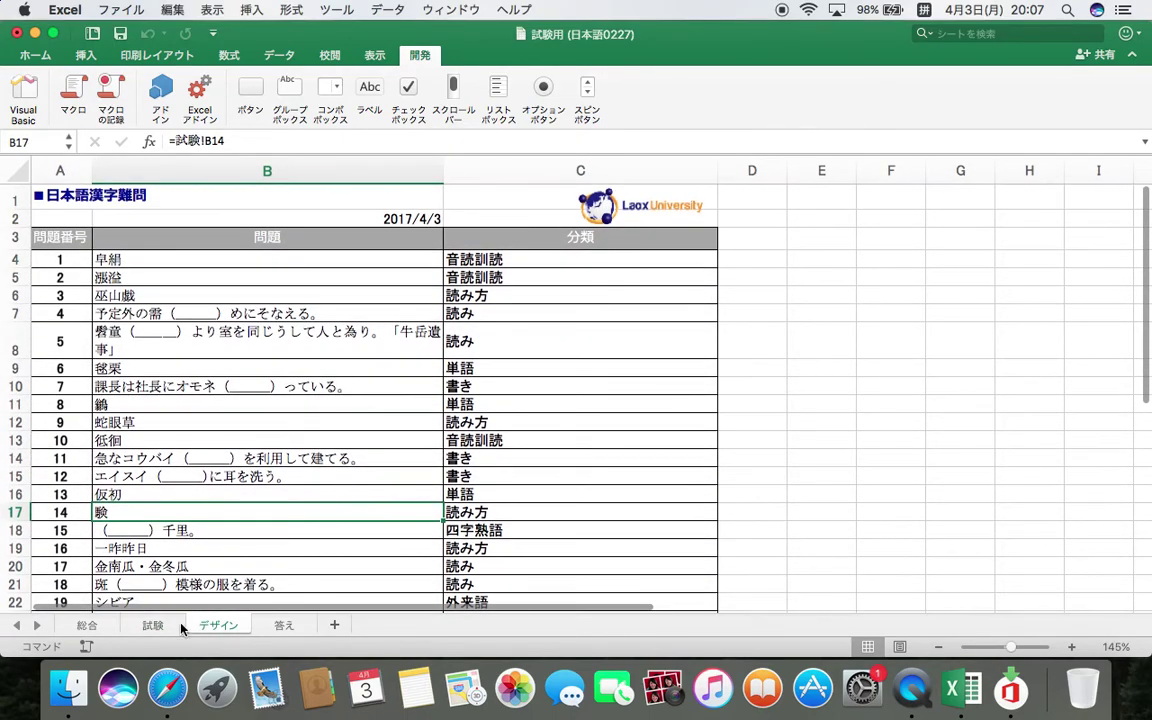
left_click(152, 625)
scroll(512, 495, "up", 5)
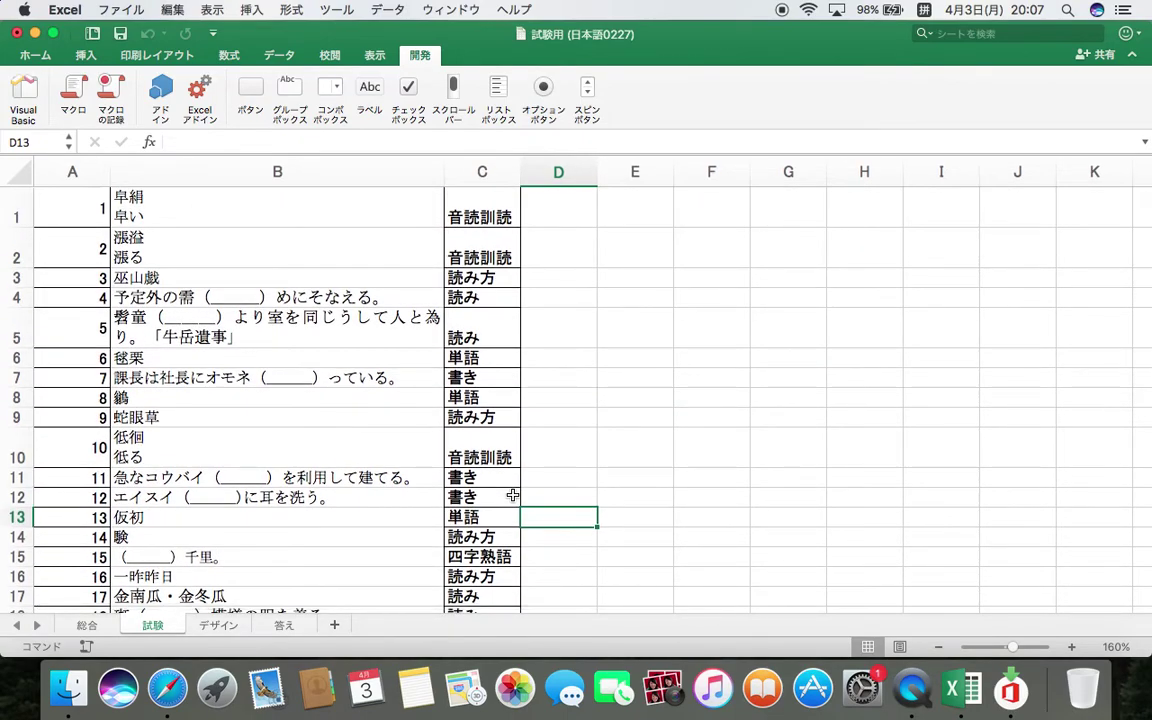
key("F9")
scroll(430, 340, "down", 1)
scroll(400, 335, "up", 1)
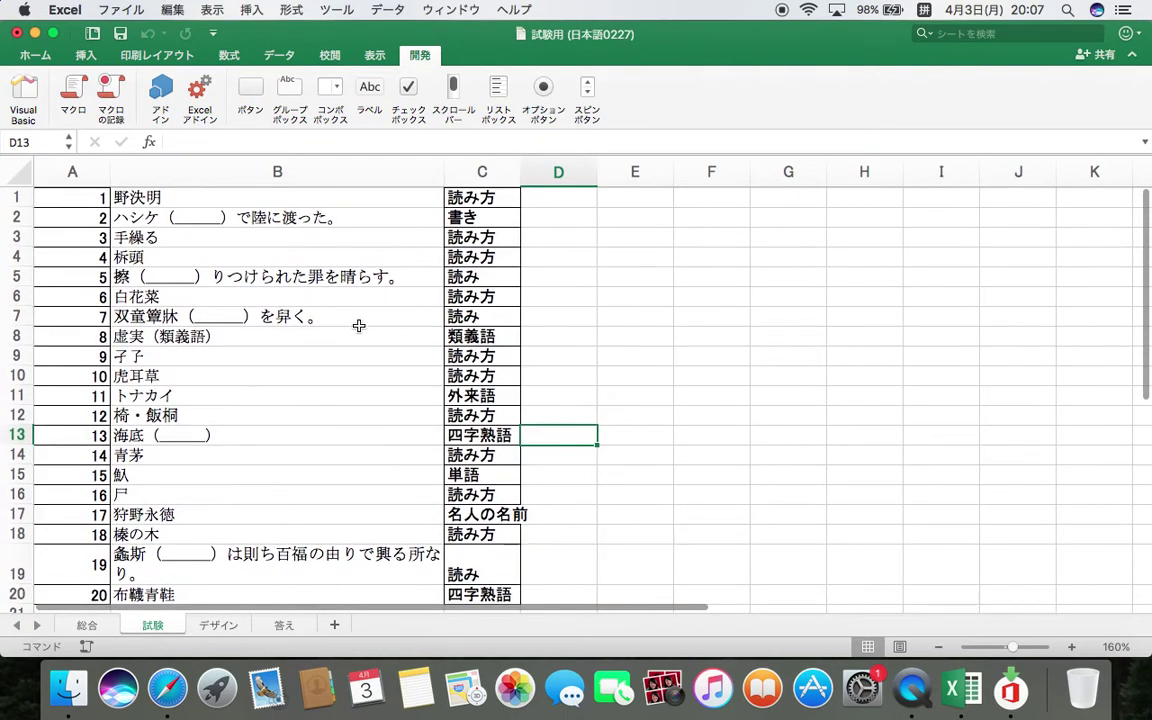
scroll(360, 505, "down", 3)
scroll(360, 504, "up", 2)
scroll(360, 504, "up", 2)
Compare 試験 against the 総合 master list, inspecting the category lookup formula in C2
left_click(87, 625)
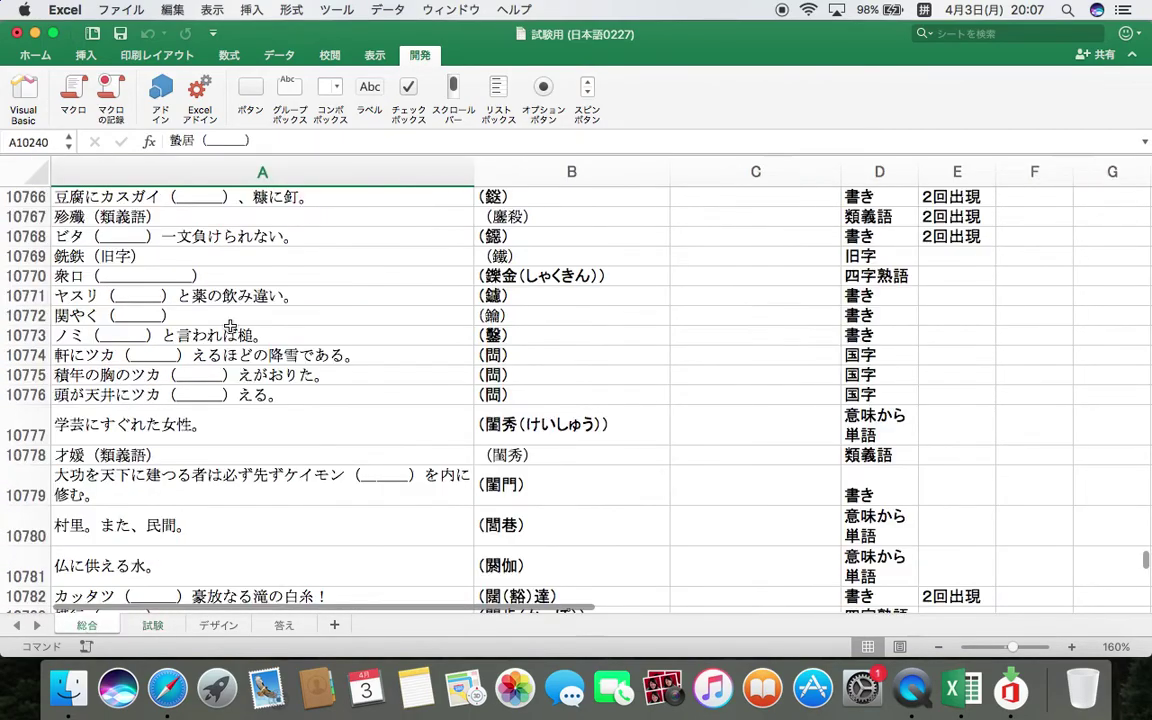
scroll(334, 417, "down", 5)
scroll(334, 423, "down", 10)
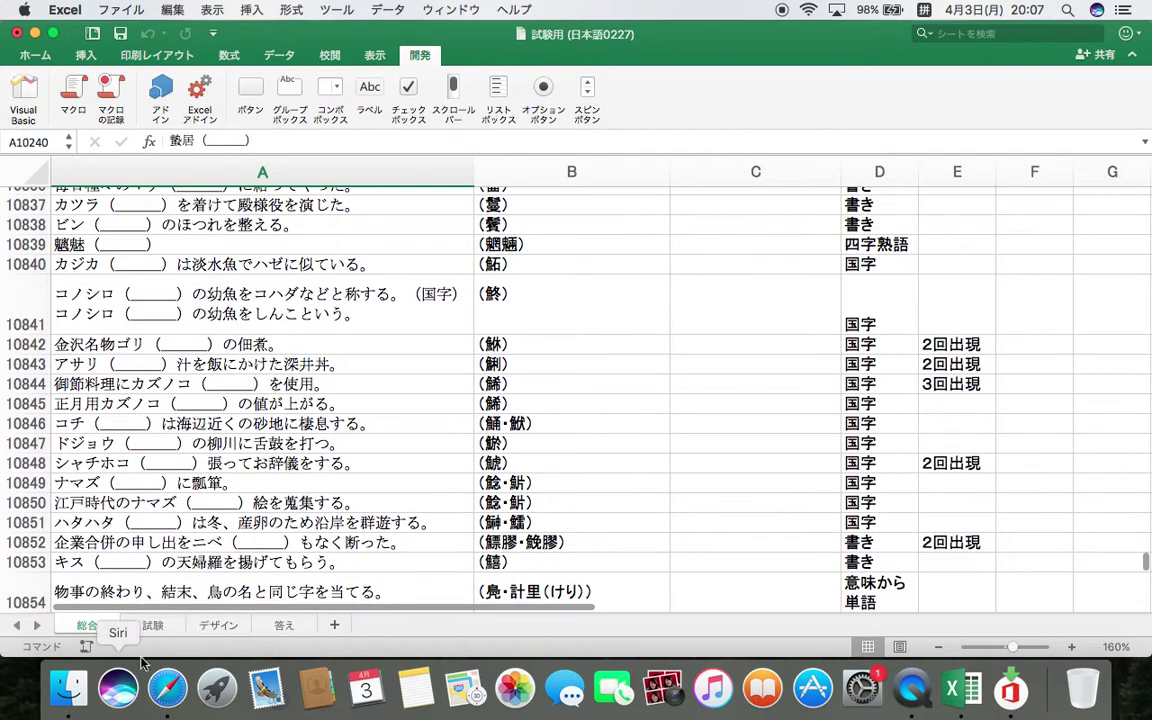
left_click(155, 628)
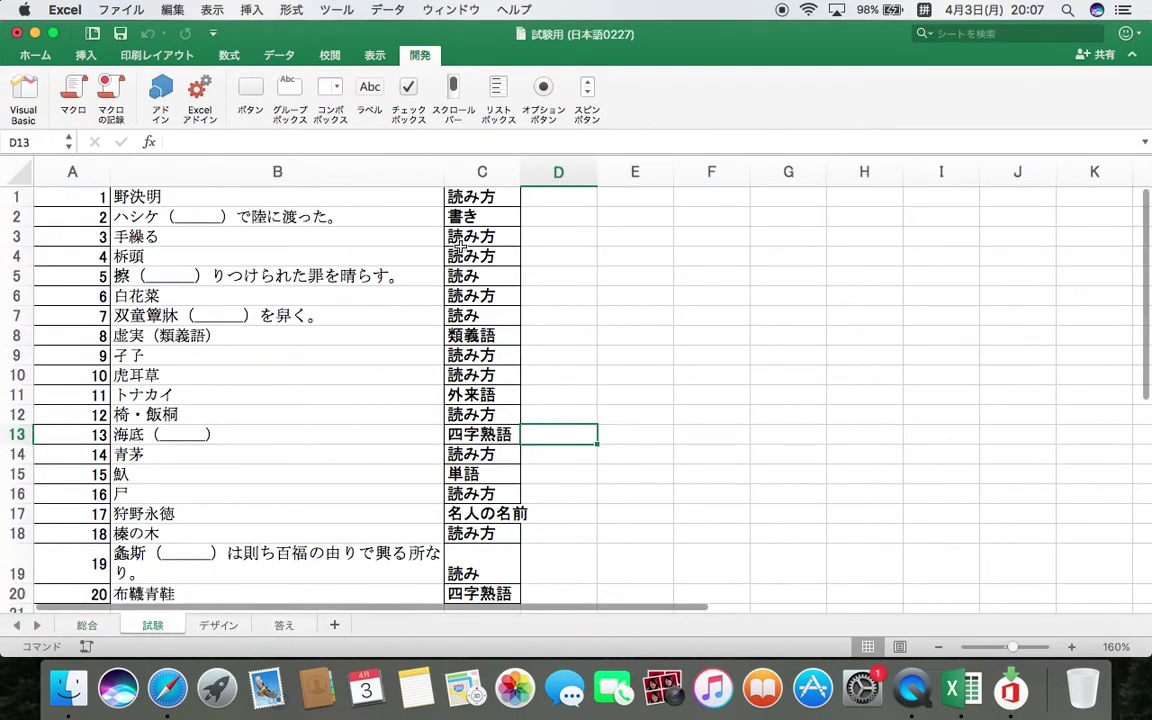
left_click(485, 220)
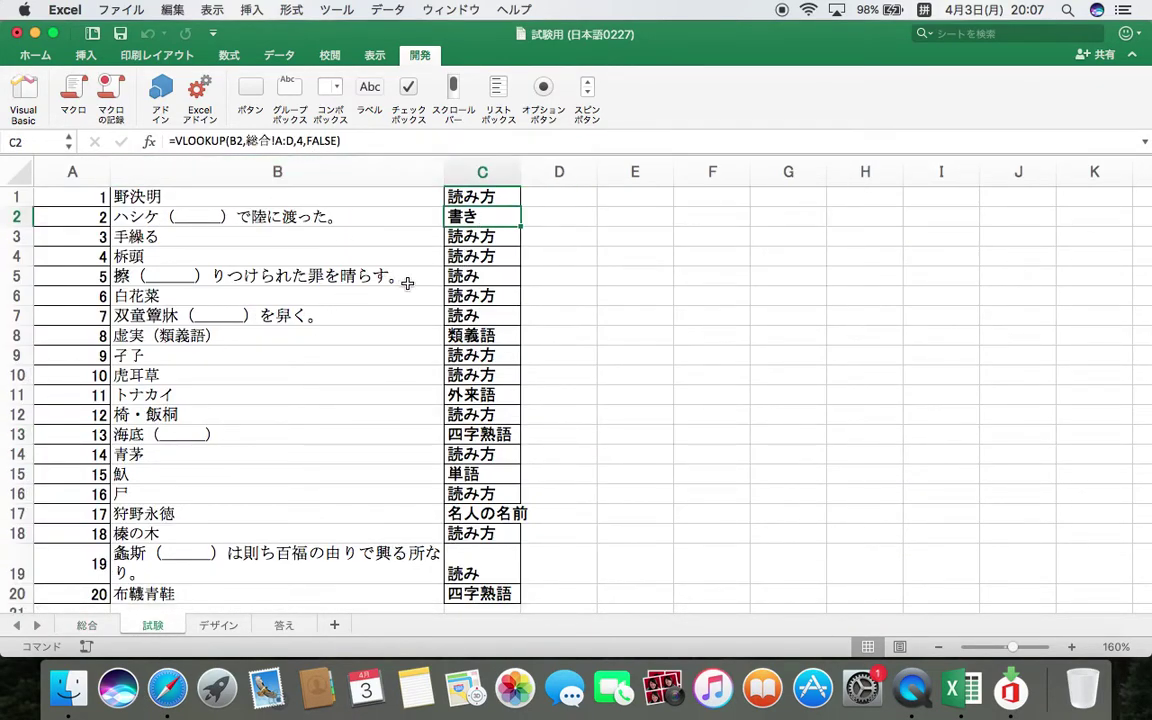
left_click(87, 625)
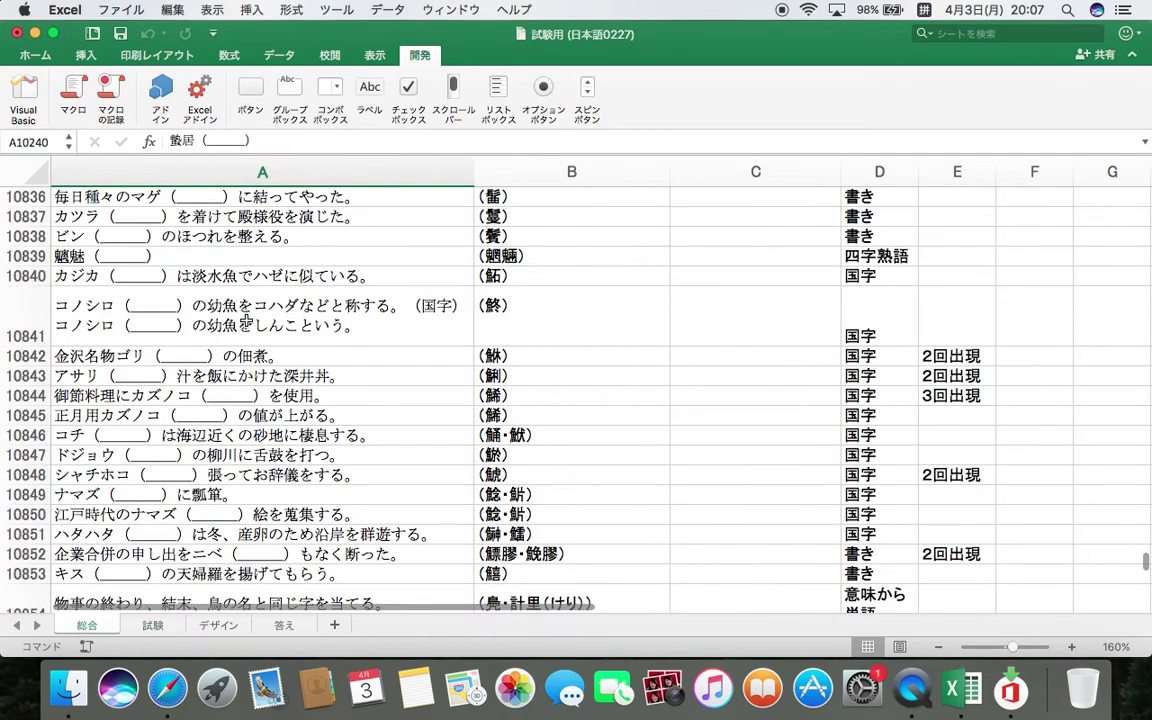
left_click(152, 625)
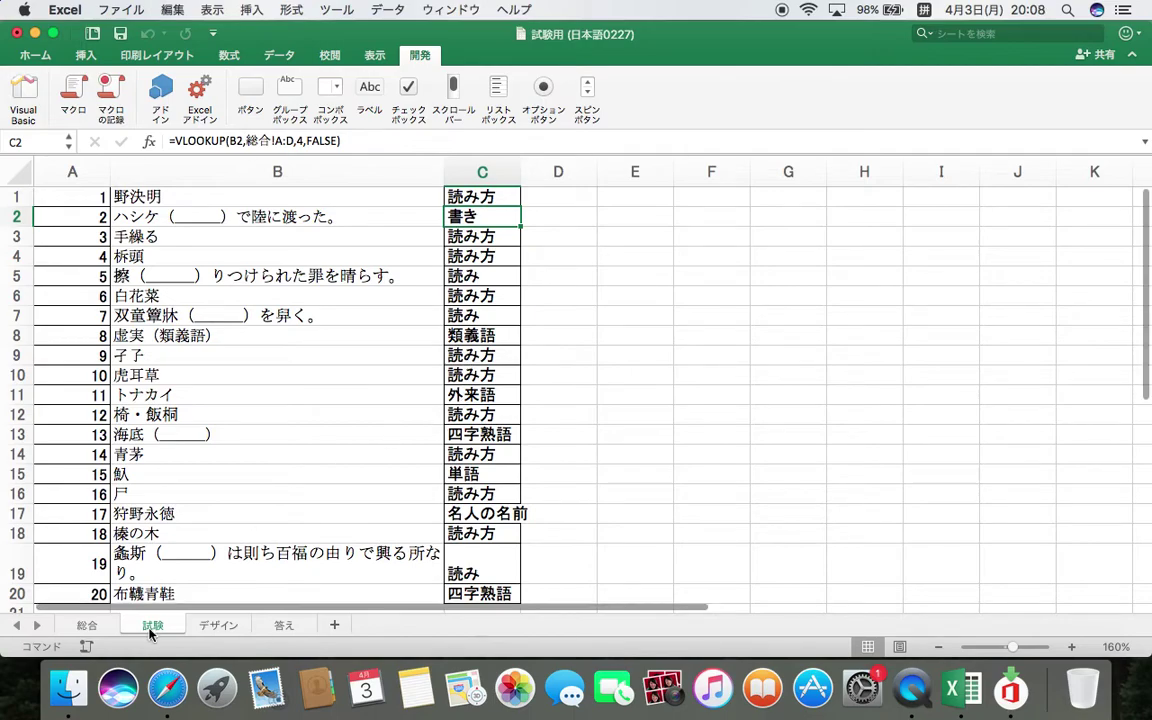
left_click(87, 625)
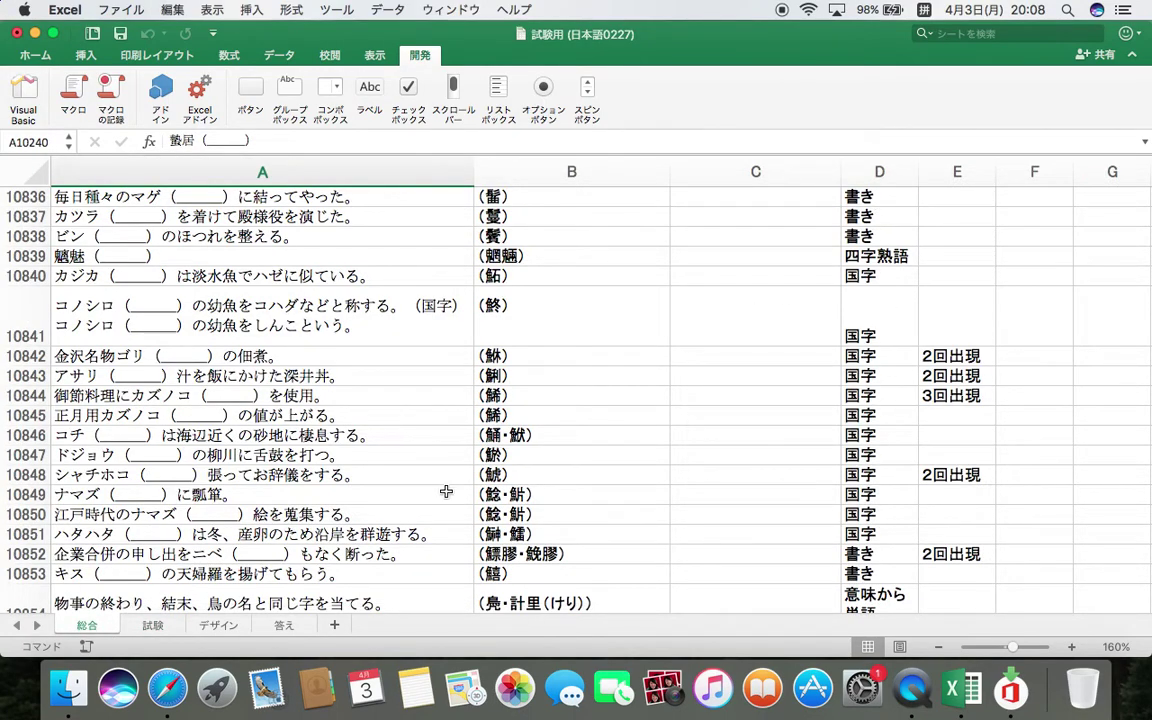
left_click(148, 625)
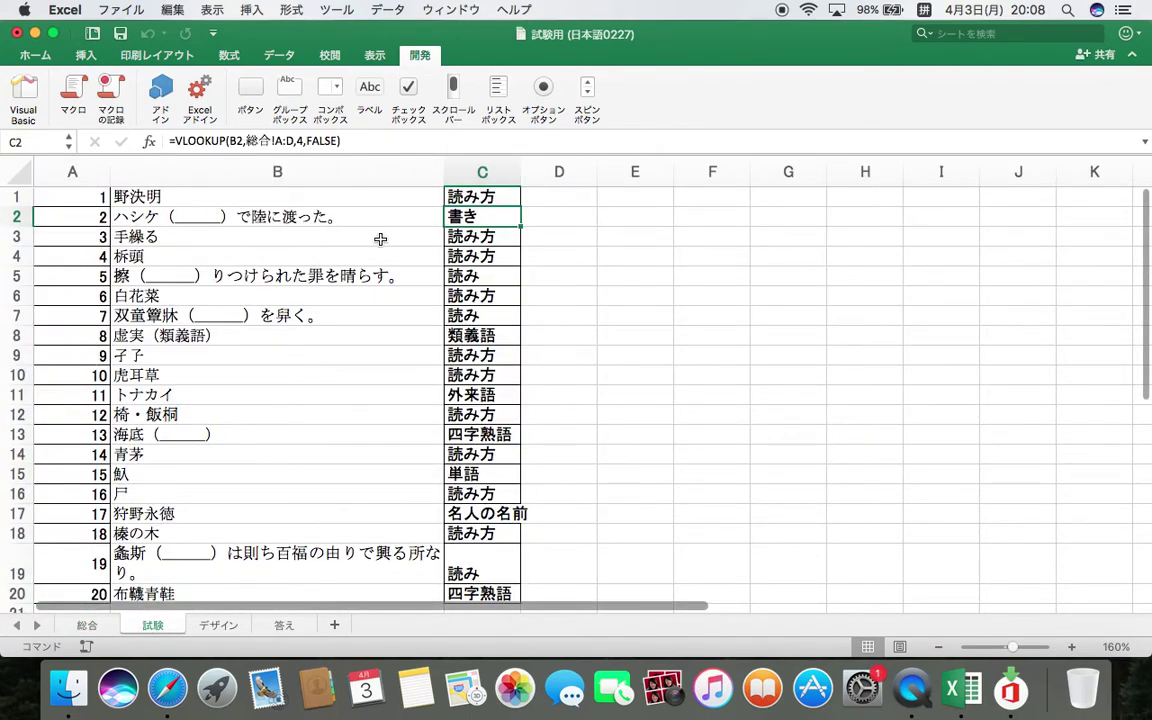
left_click(87, 625)
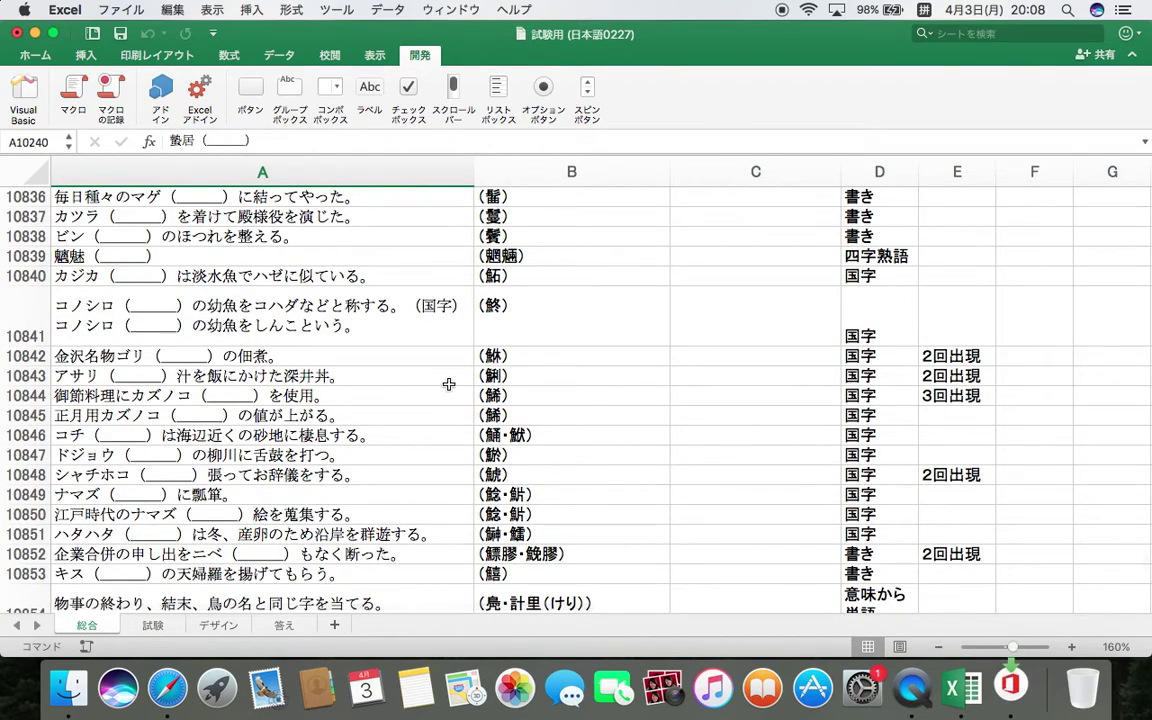
scroll(449, 384, "up", 5)
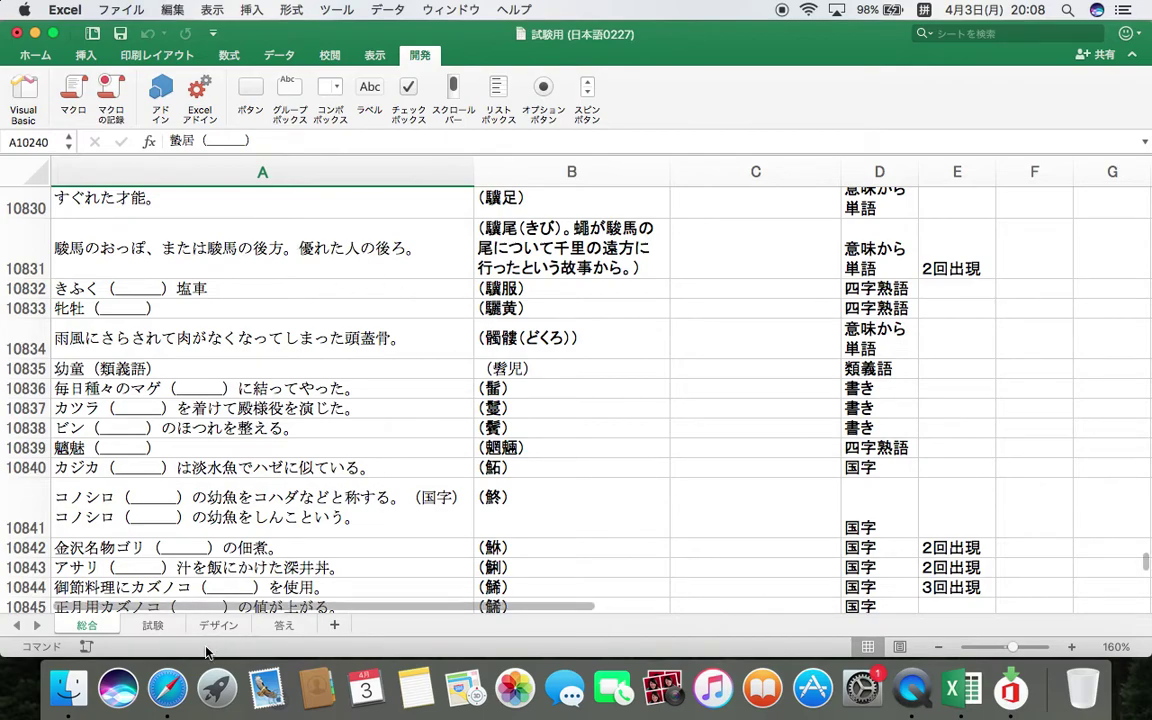
Review 試験 and 総合 once more, then display the formatted デザイン test sheet
left_click(153, 626)
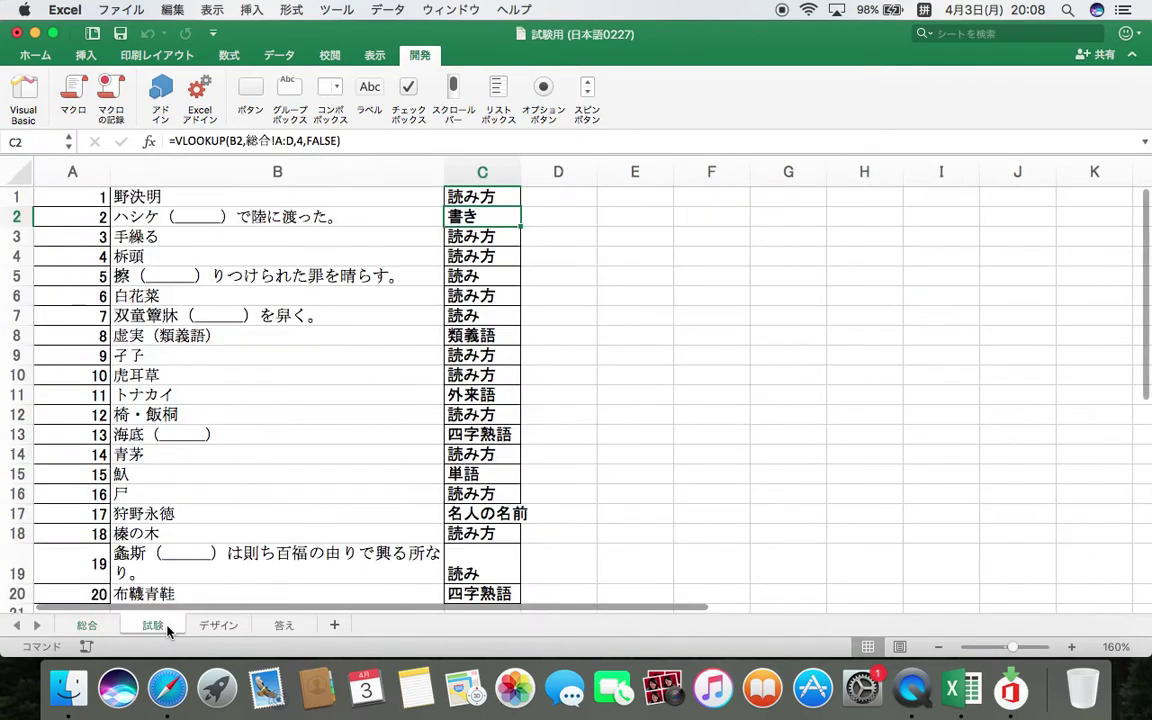
scroll(470, 496, "down", 3)
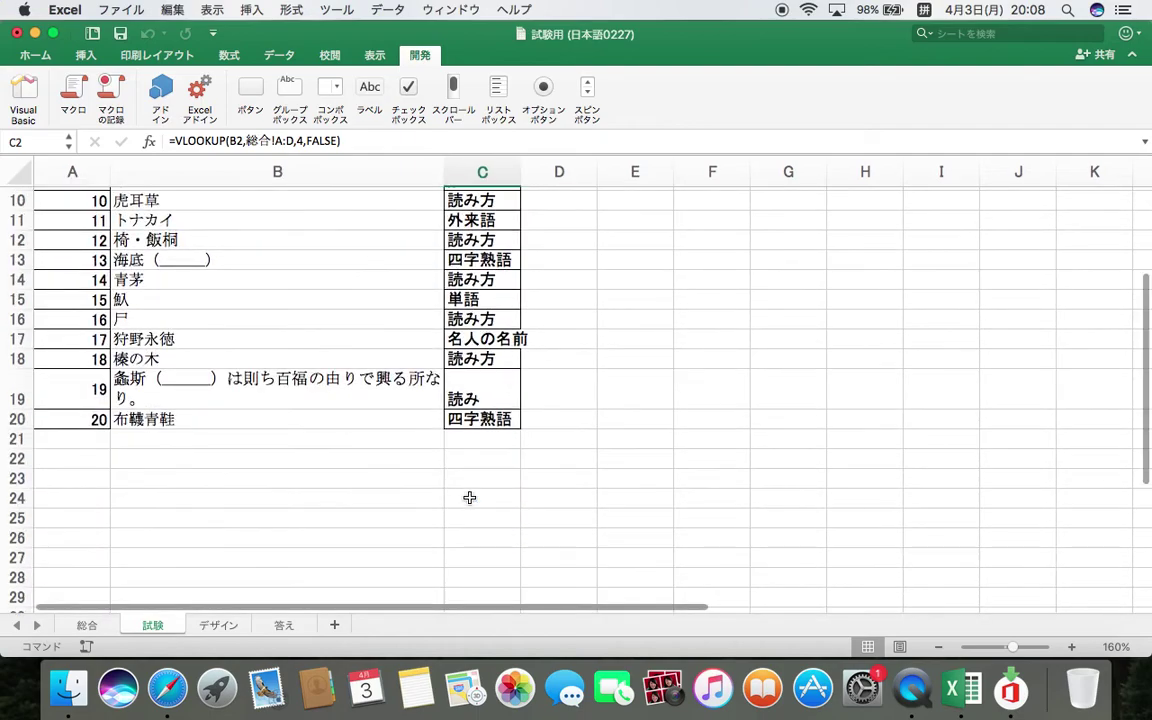
left_click(87, 625)
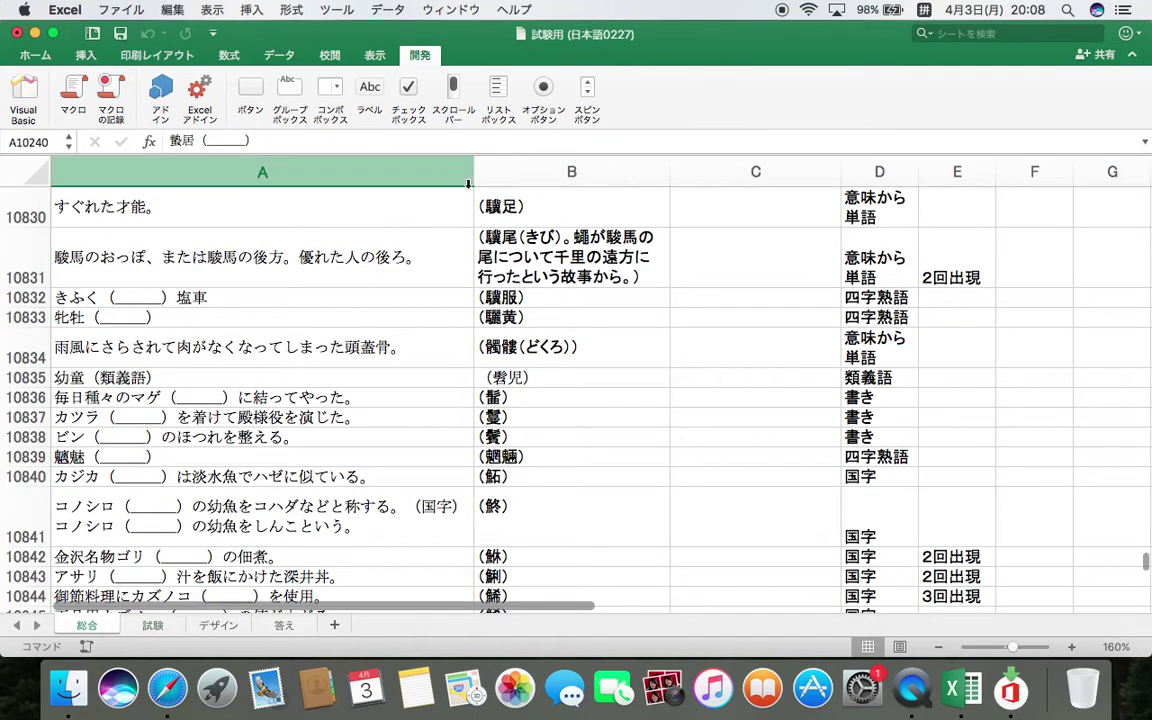
scroll(599, 336, "down", 3)
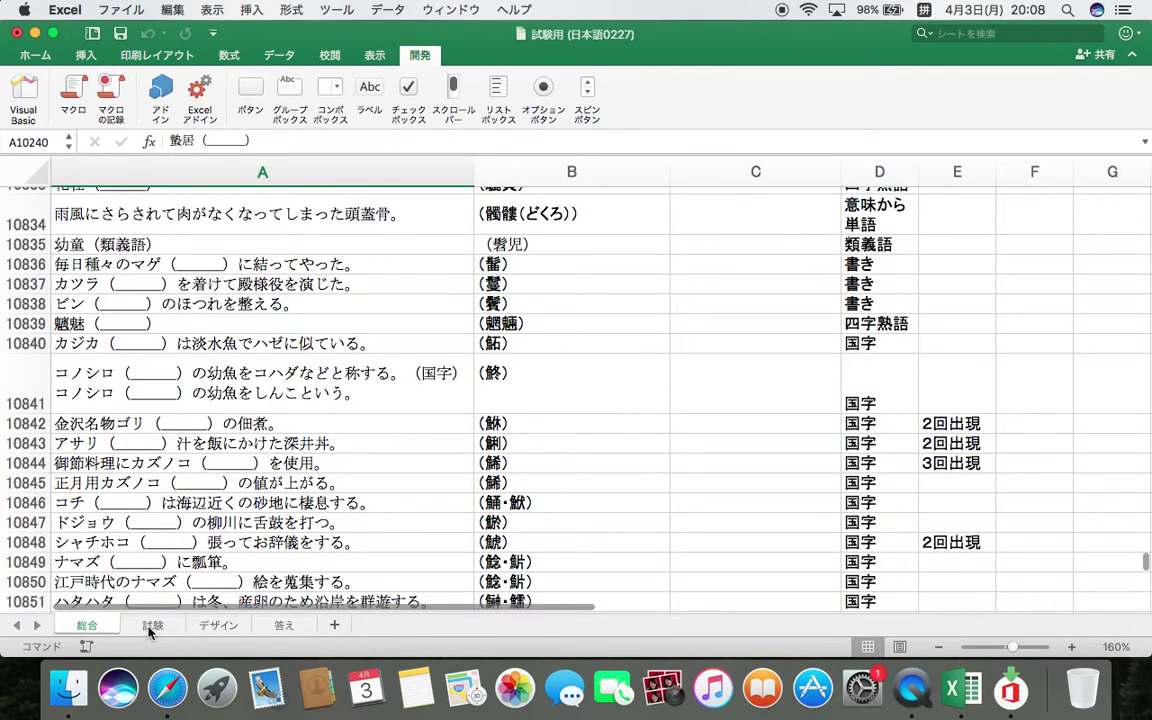
left_click(153, 626)
scroll(476, 218, "up", 5)
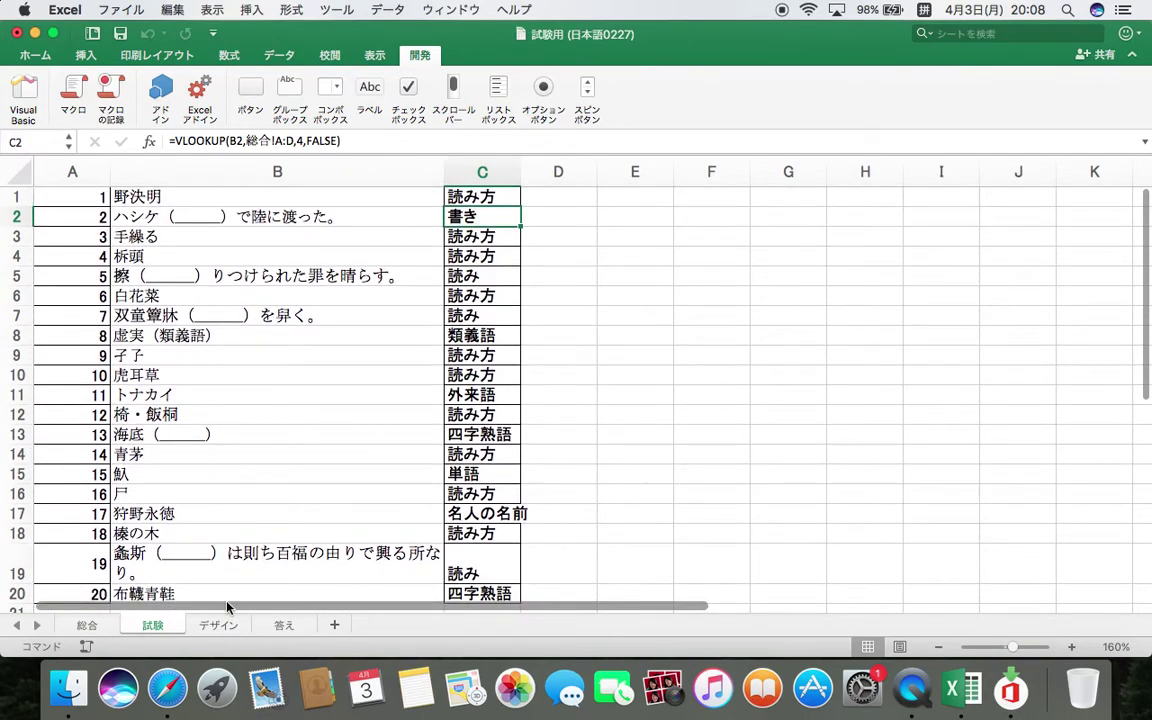
left_click(218, 626)
left_click(290, 295)
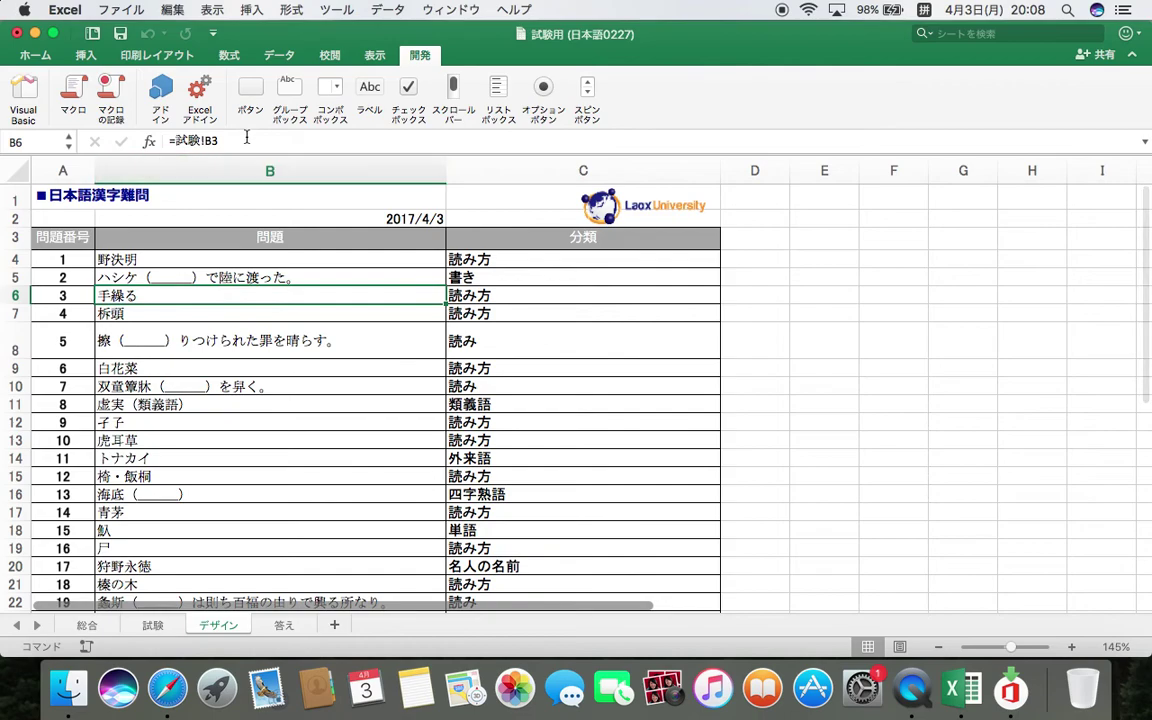
Review the 試験, デザイン, 答え and 総合 sheets in turn, ending on 試験
left_click(152, 625)
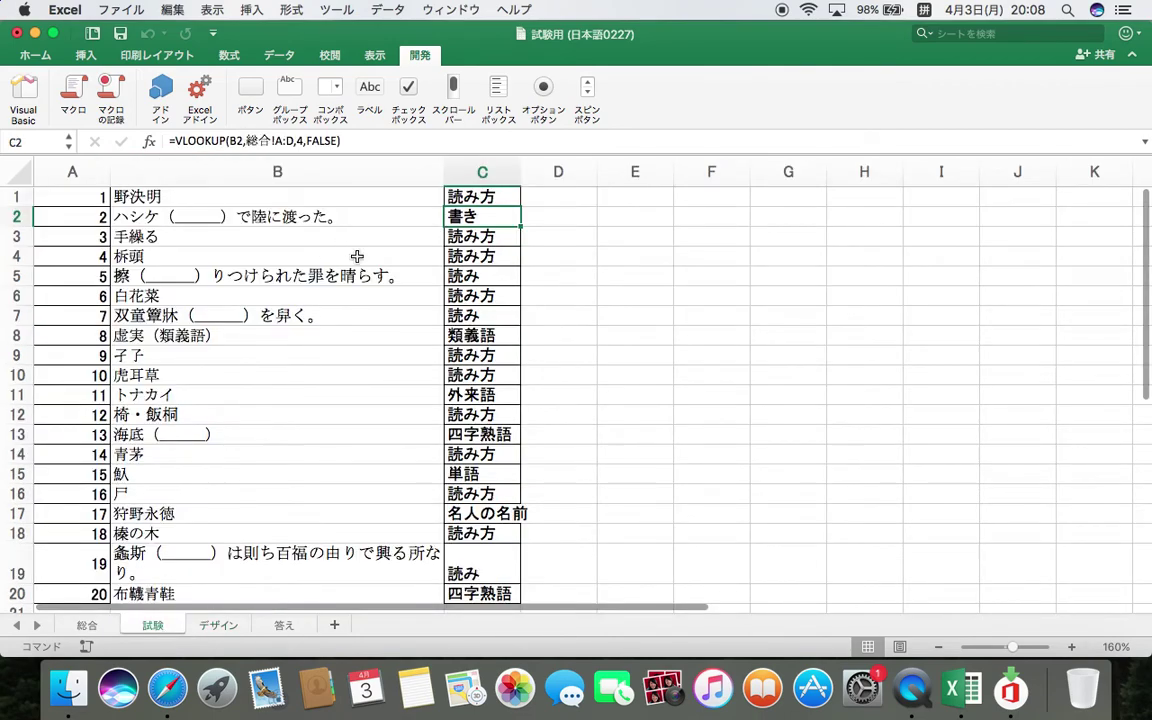
left_click(218, 625)
scroll(515, 420, "down", 3)
scroll(440, 515, "up", 3)
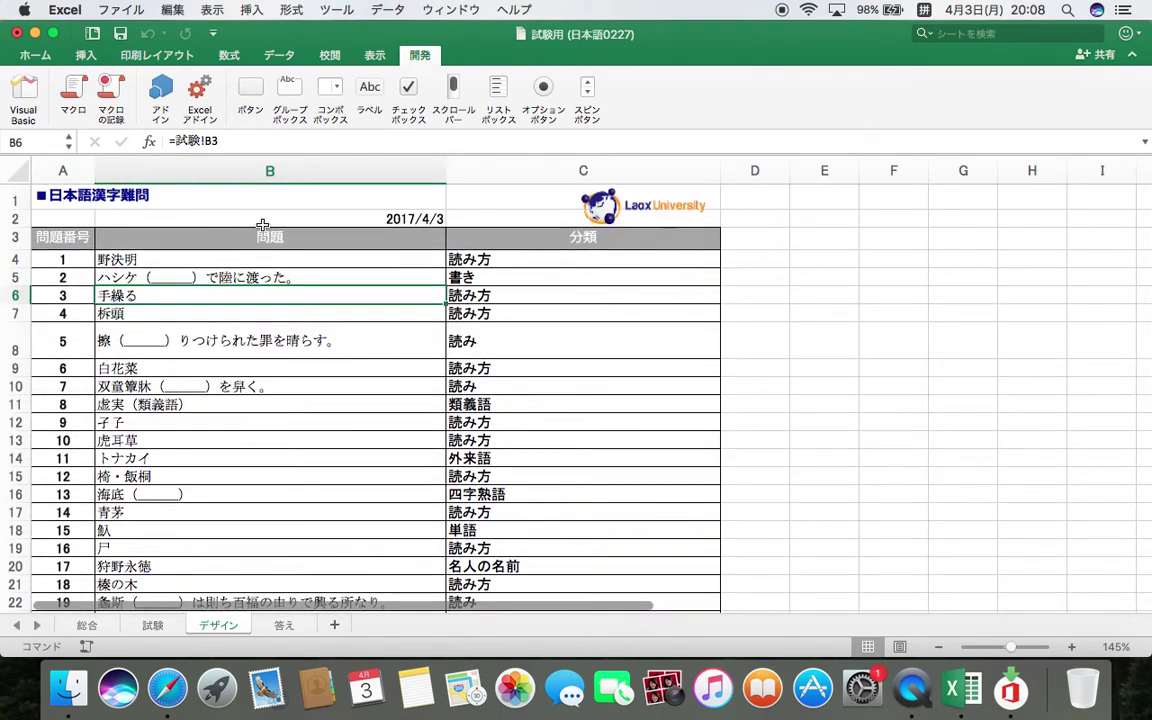
left_click(285, 625)
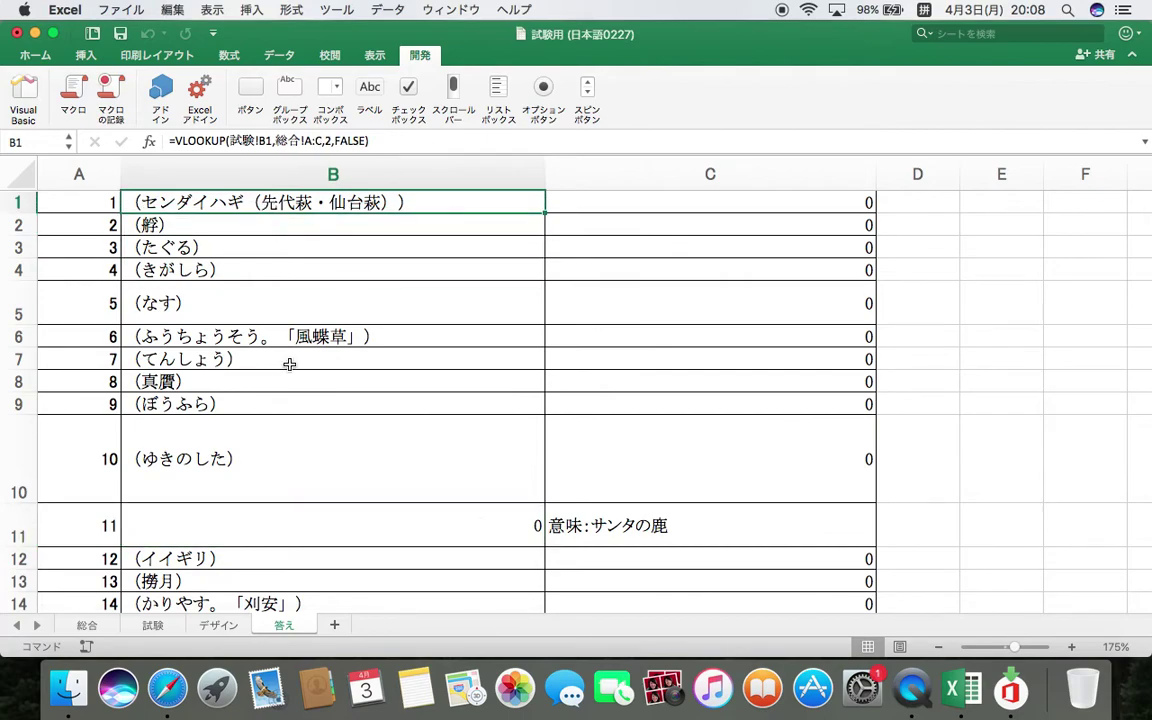
scroll(614, 470, "down", 4)
scroll(620, 430, "down", 1)
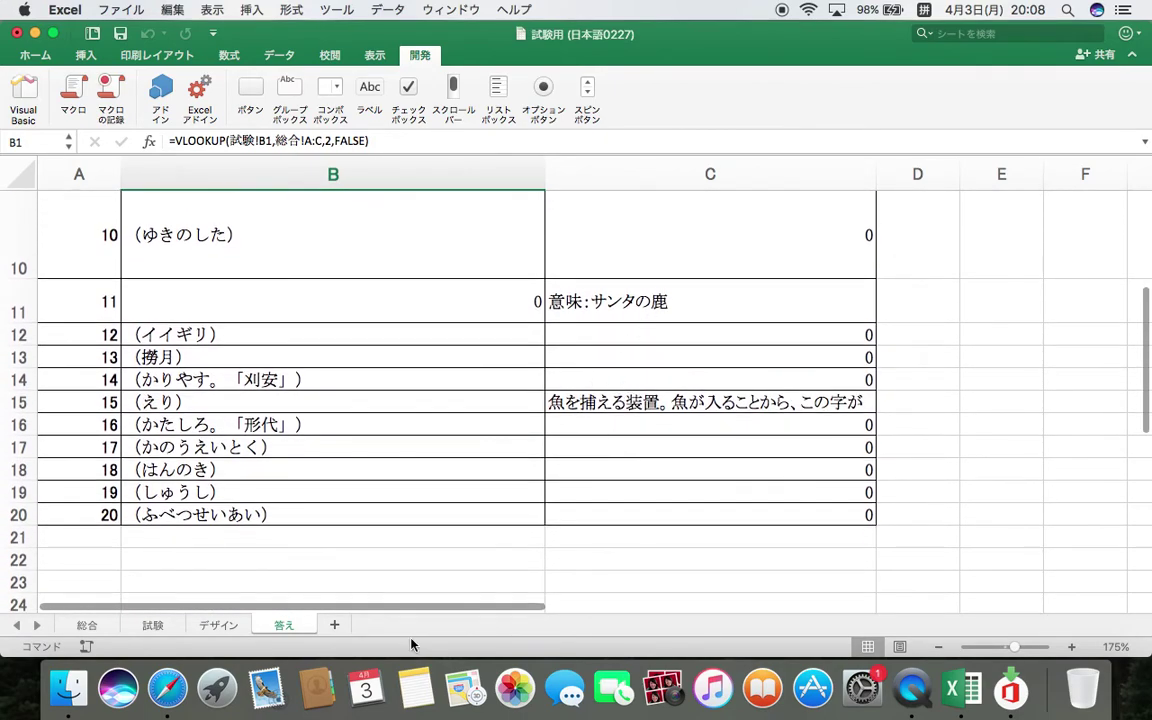
left_click(87, 625)
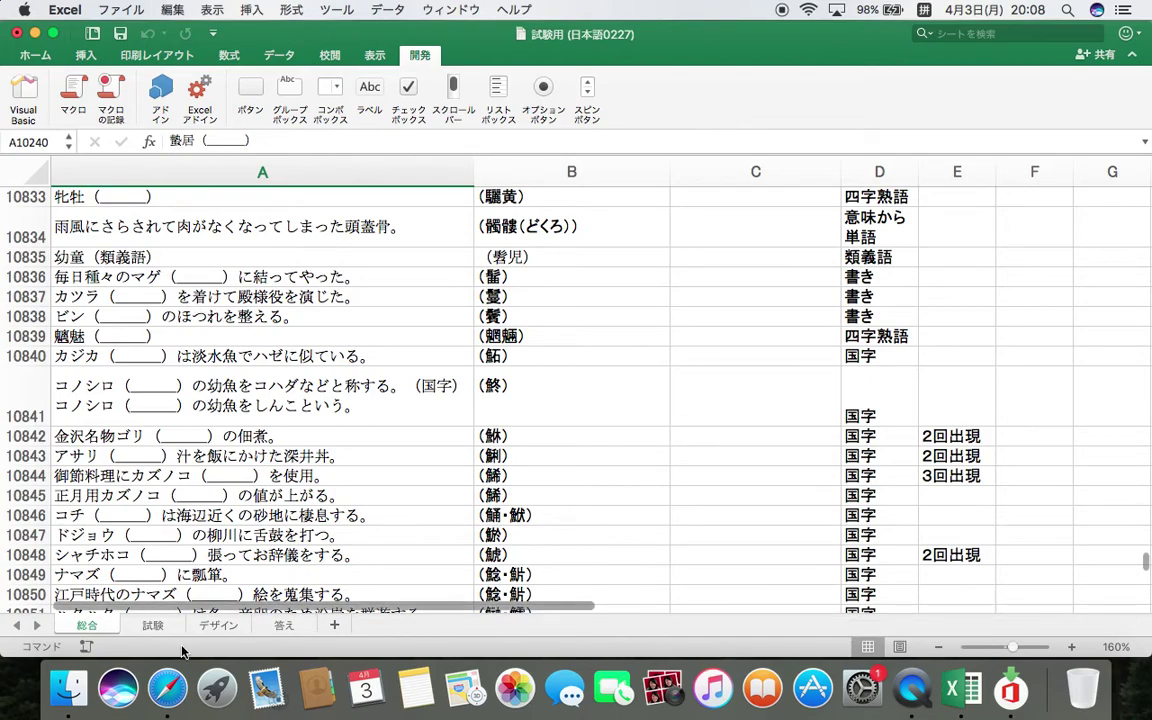
left_click(154, 625)
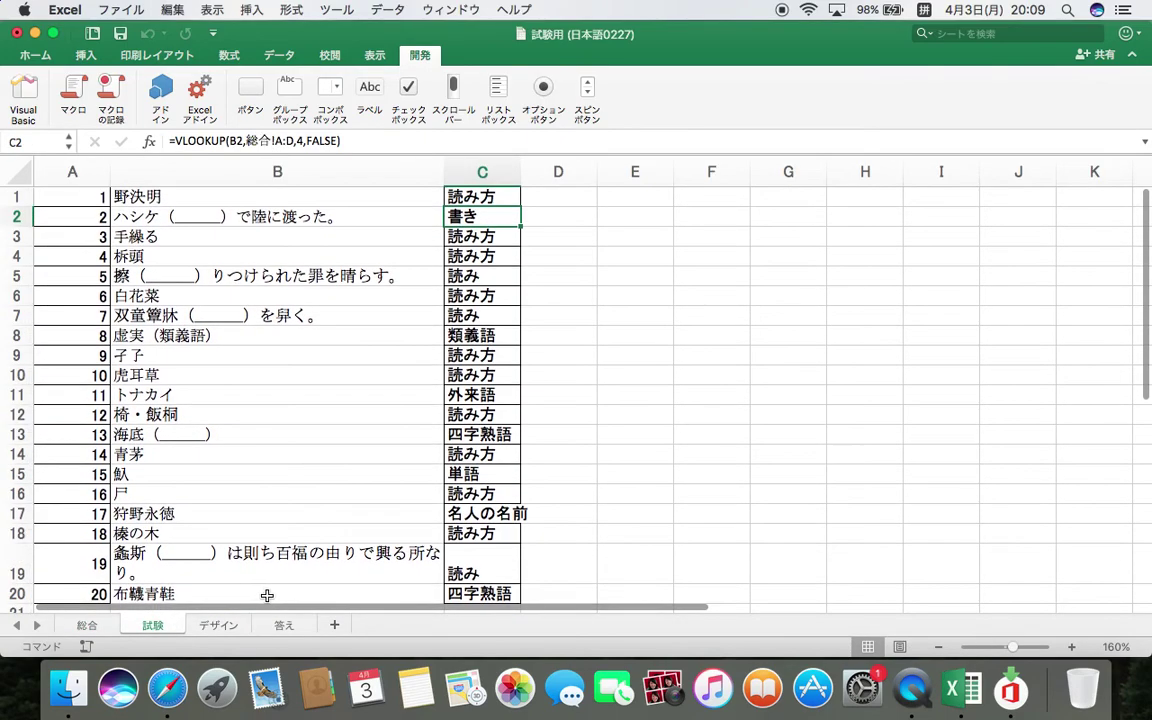
Compare the デザイン test sheet against the 答え answer sheet
left_click(218, 625)
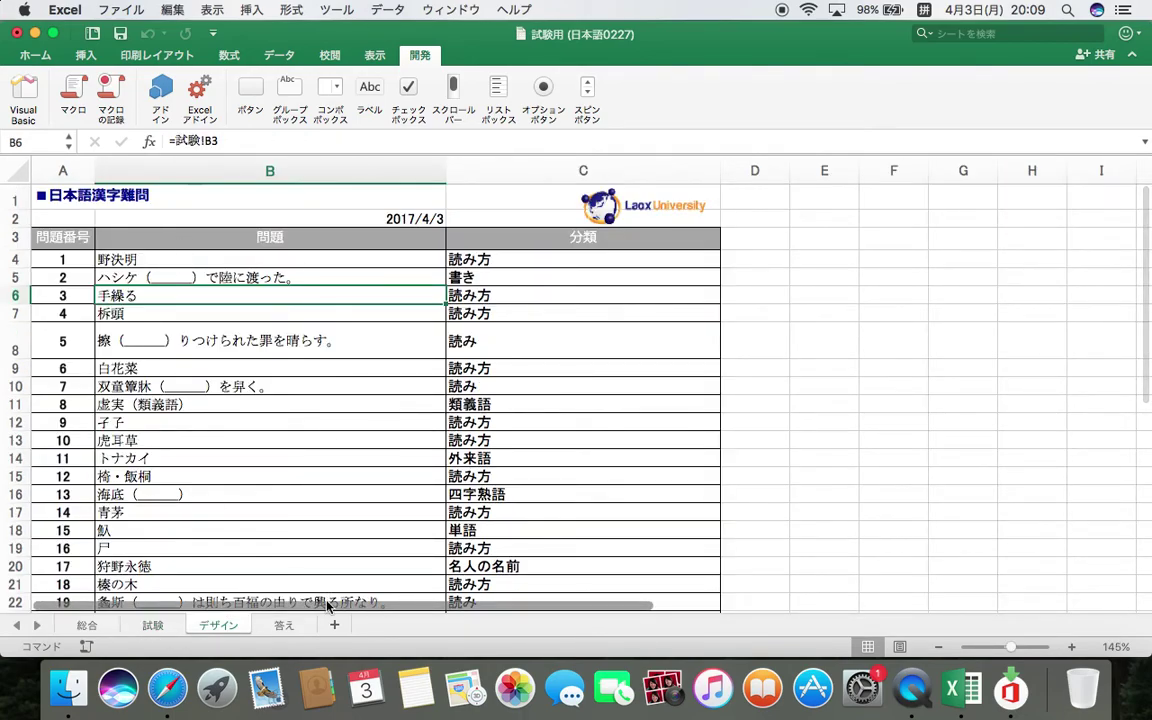
left_click(290, 625)
scroll(300, 400, "up", 5)
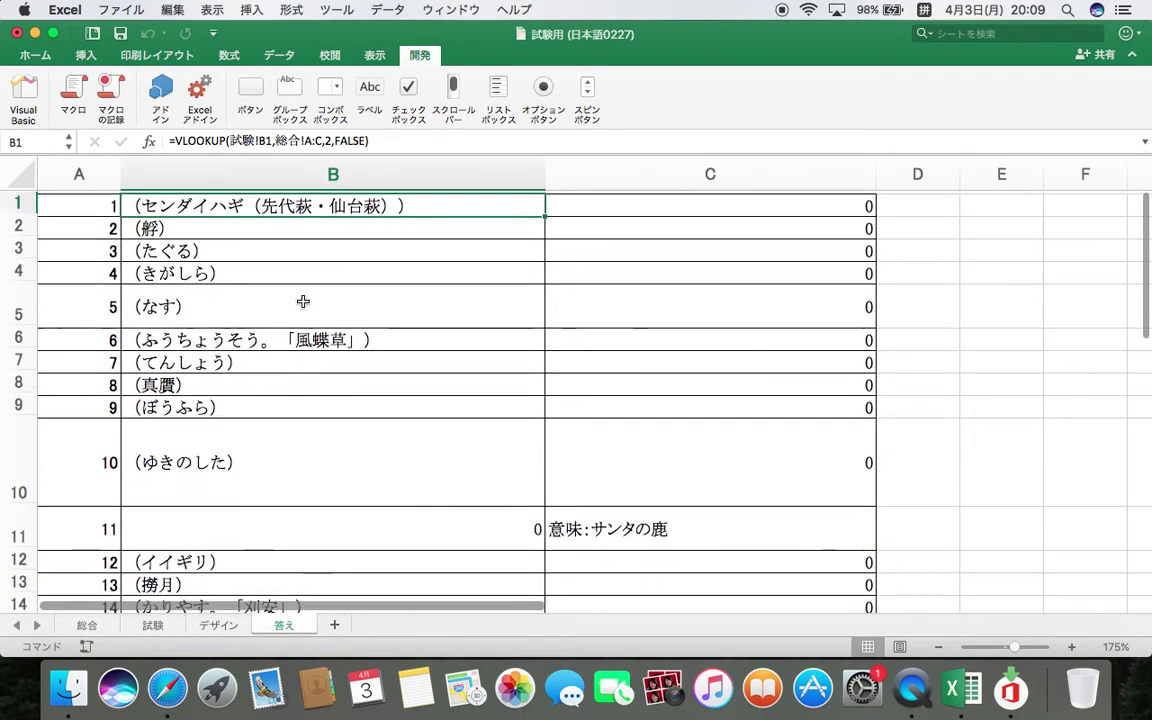
left_click(220, 625)
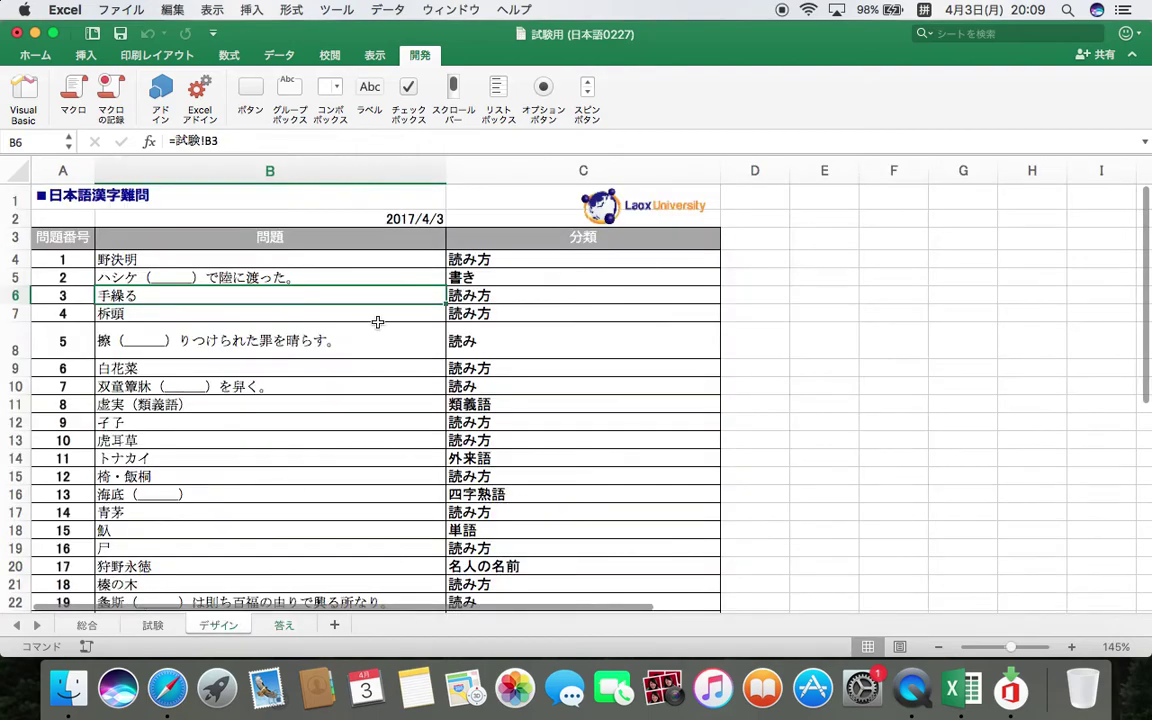
scroll(391, 302, "down", 5)
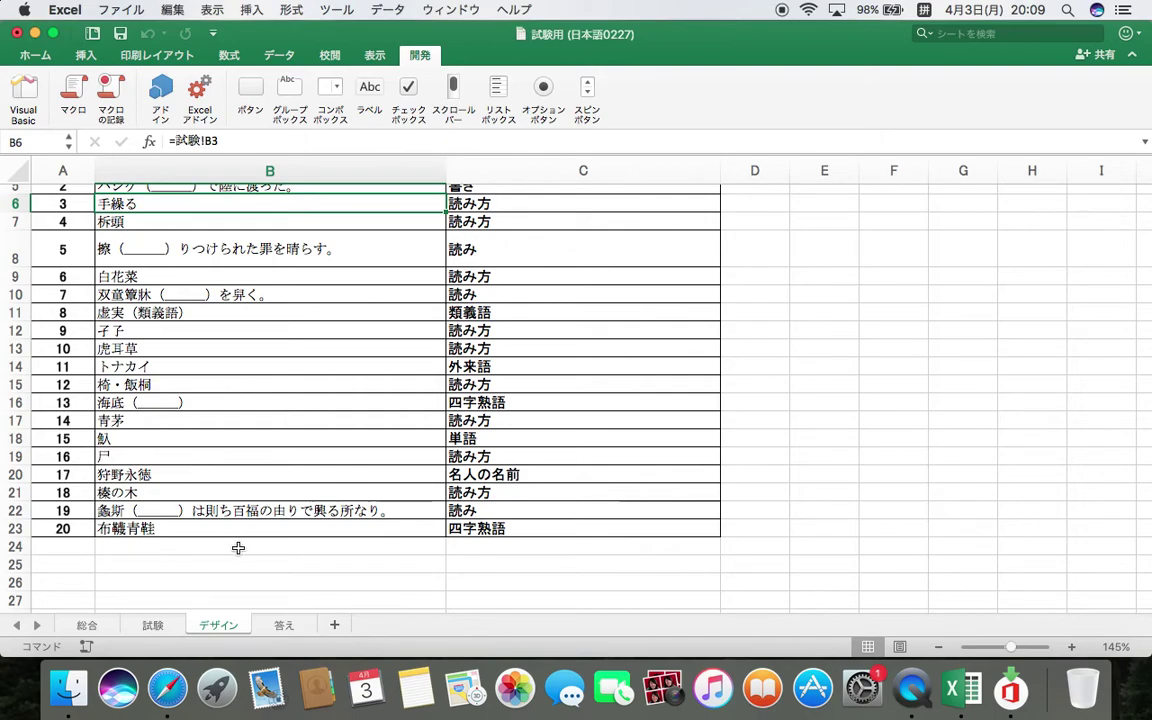
left_click(278, 622)
scroll(165, 455, "down", 5)
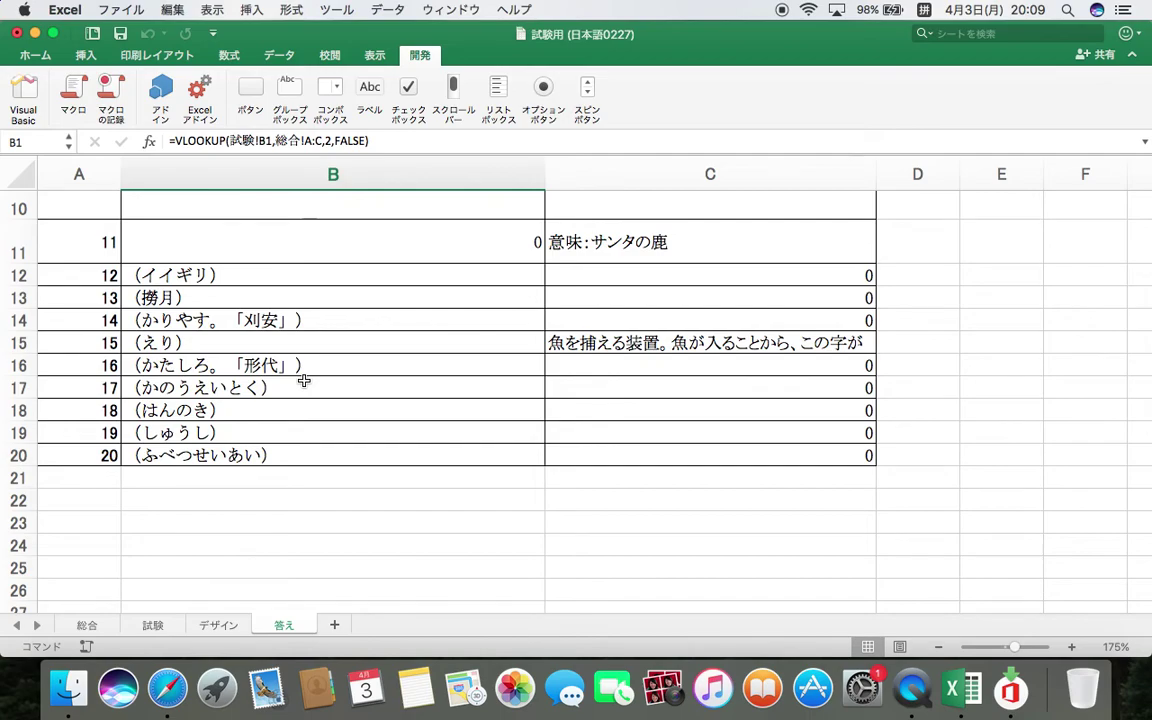
Recheck デザイン against 答え, then close the quiz workbook window with Command+W
left_click(209, 634)
scroll(306, 508, "down", 3)
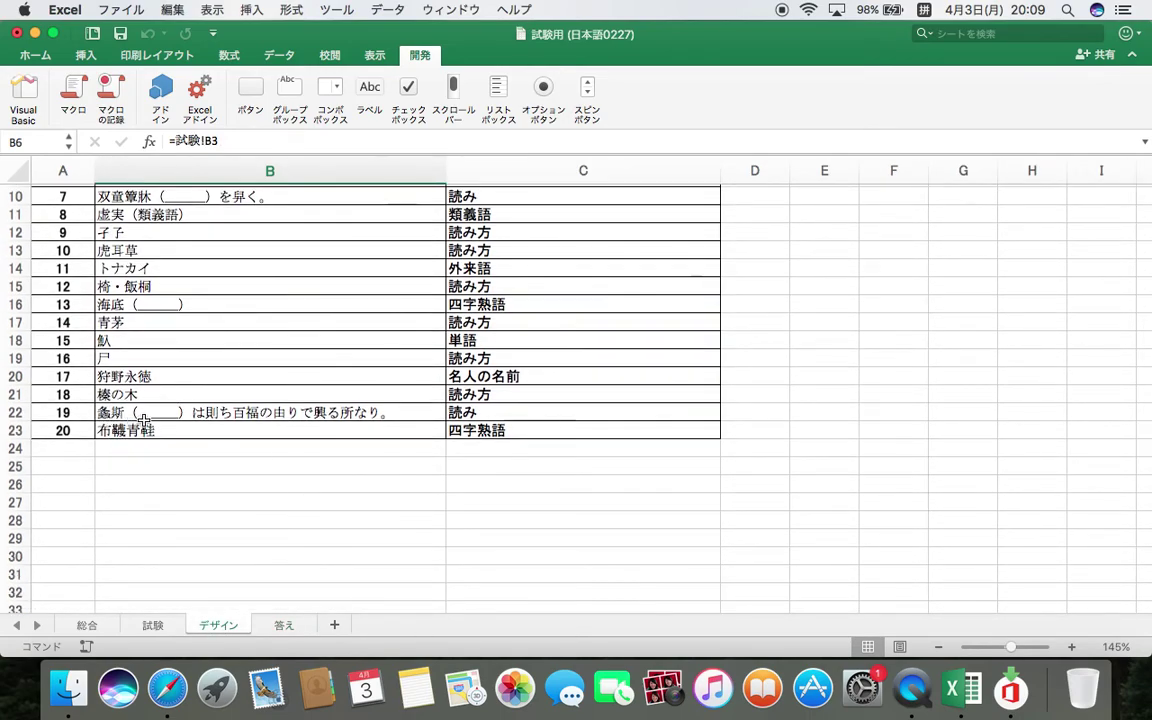
left_click(281, 625)
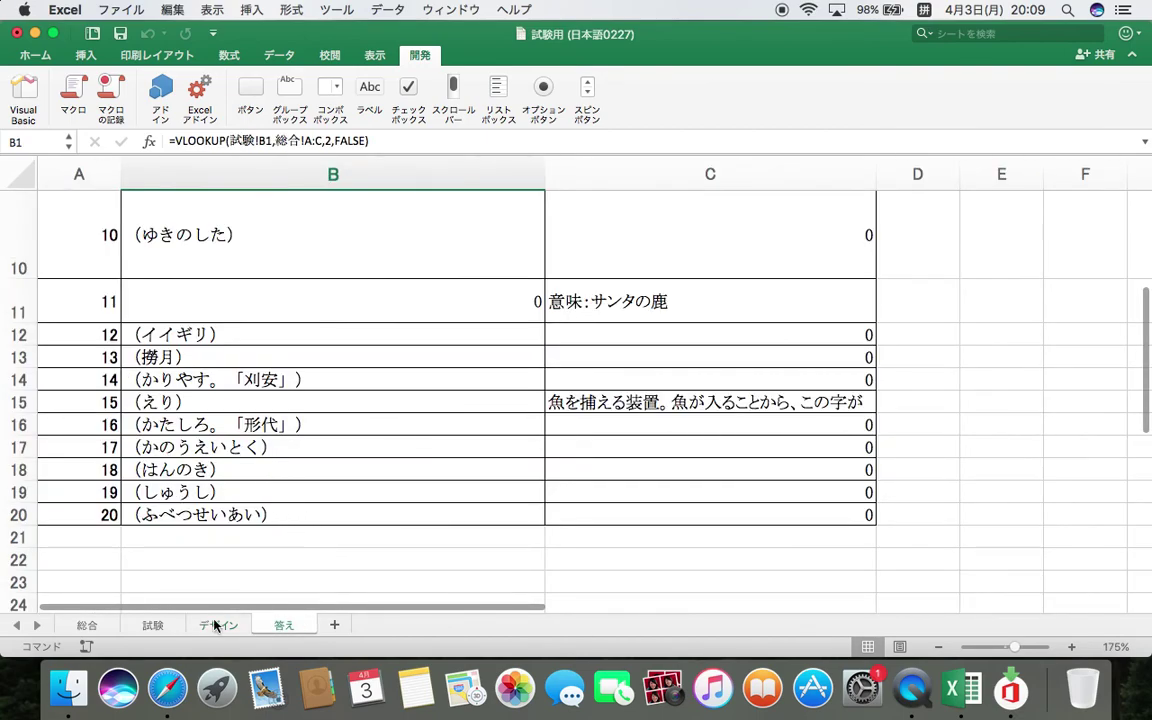
left_click(218, 625)
scroll(594, 258, "down", 1)
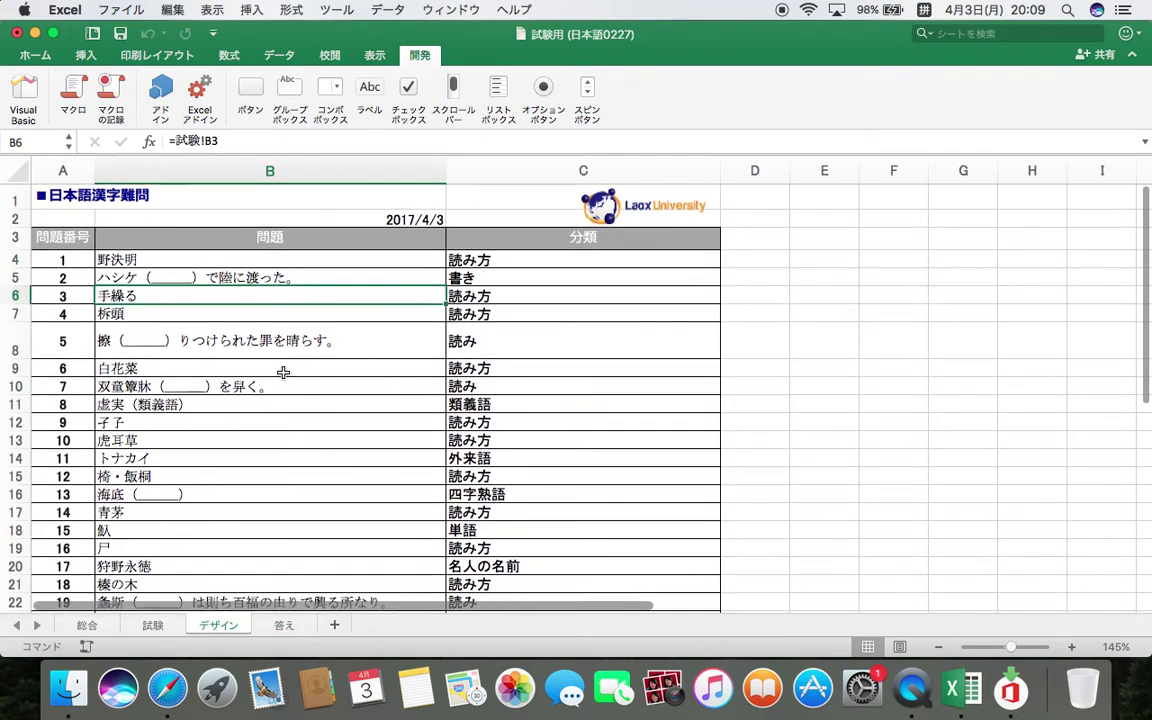
scroll(327, 362, "down", 5)
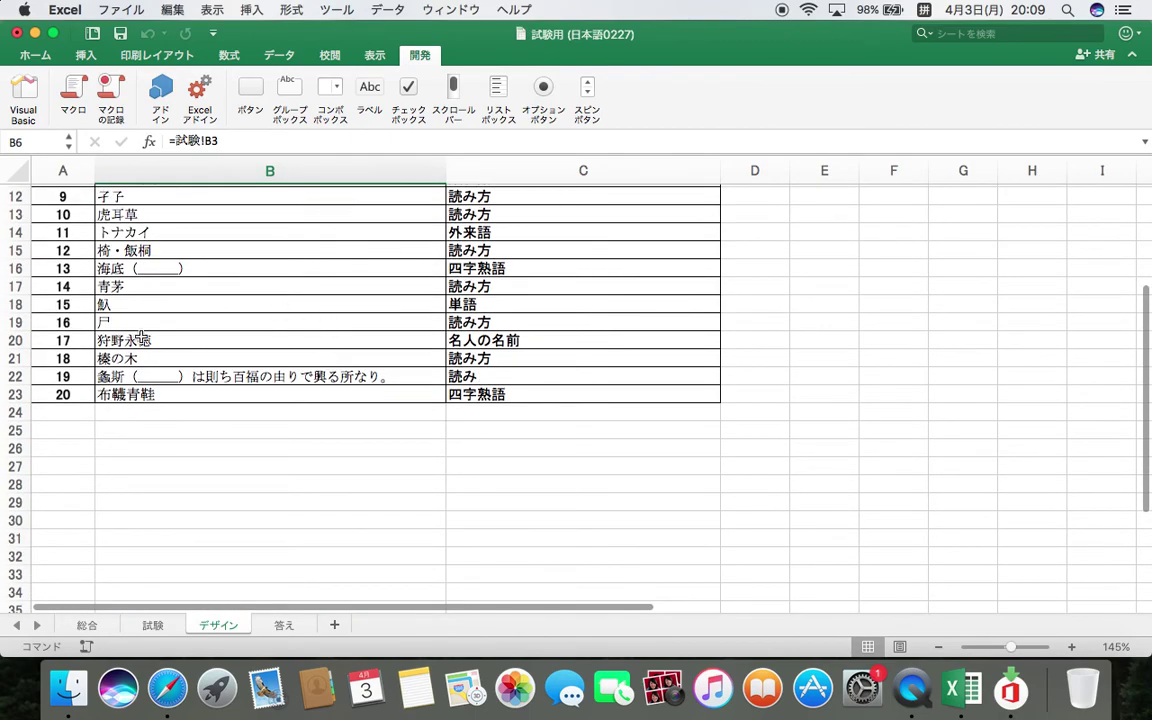
scroll(290, 321, "up", 5)
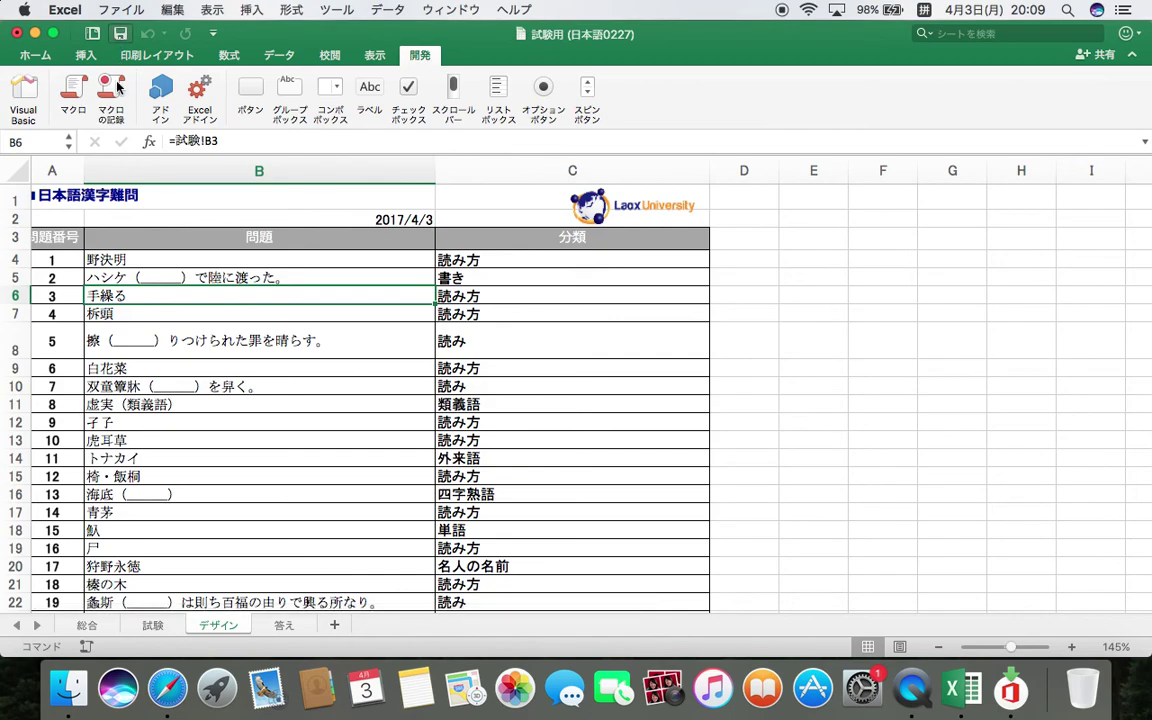
scroll(244, 386, "down", 3)
scroll(245, 388, "up", 3)
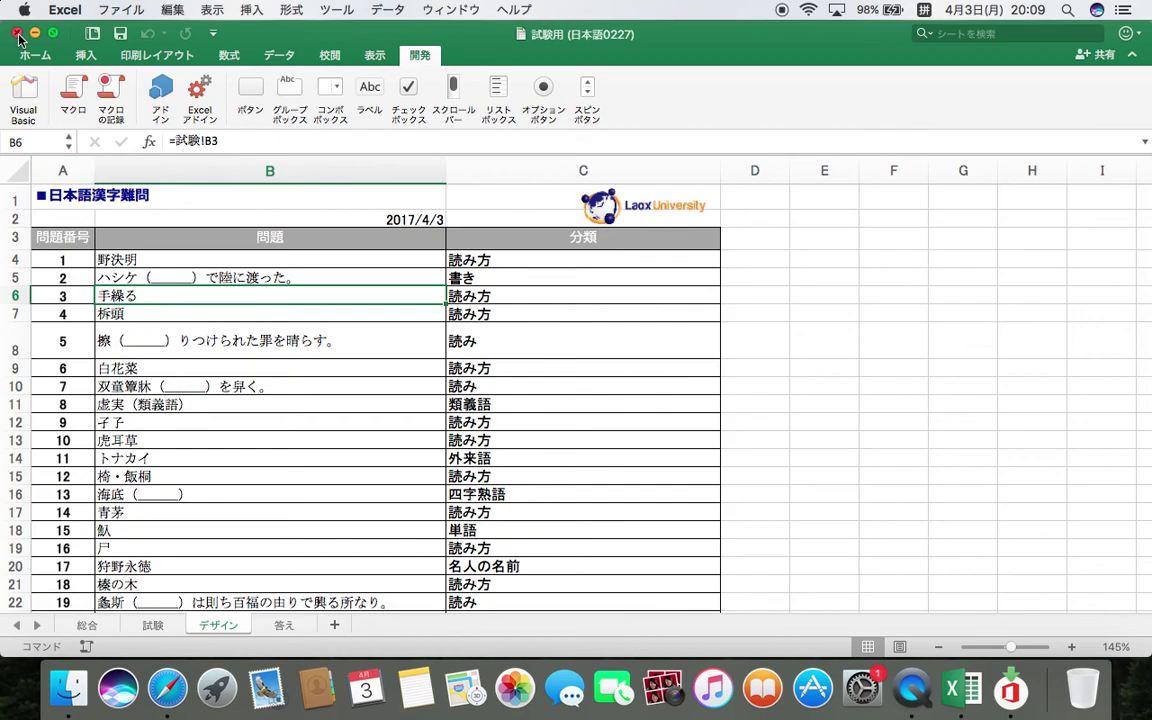
key("super+w")
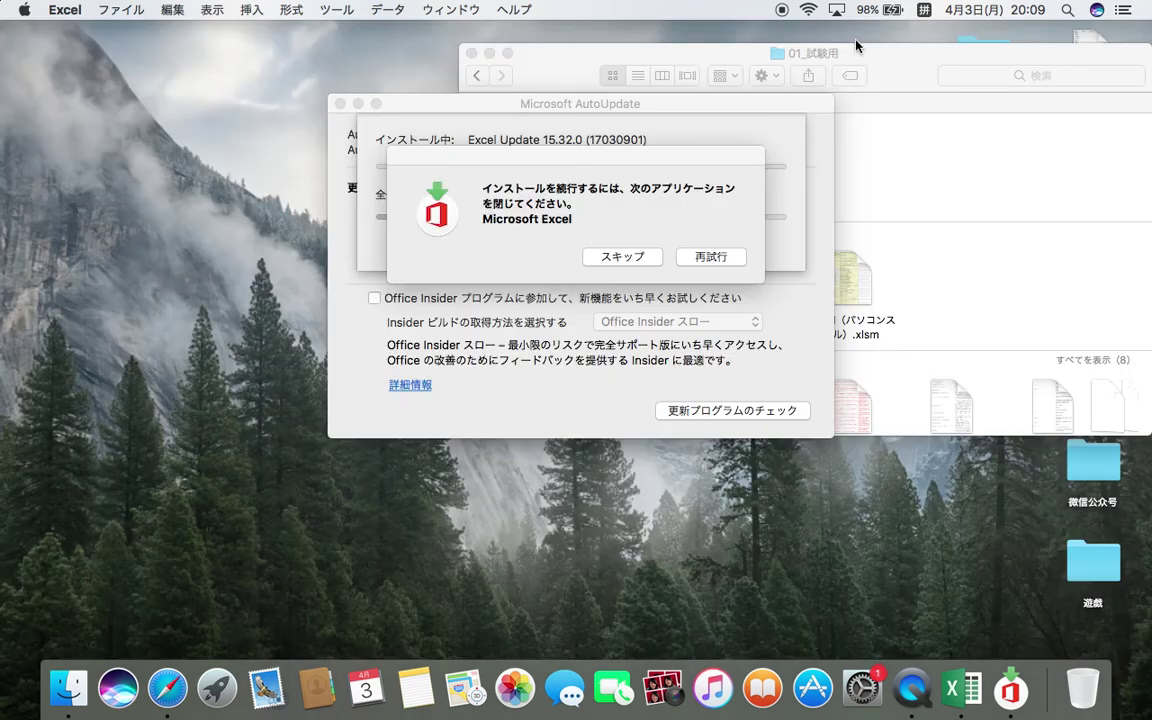